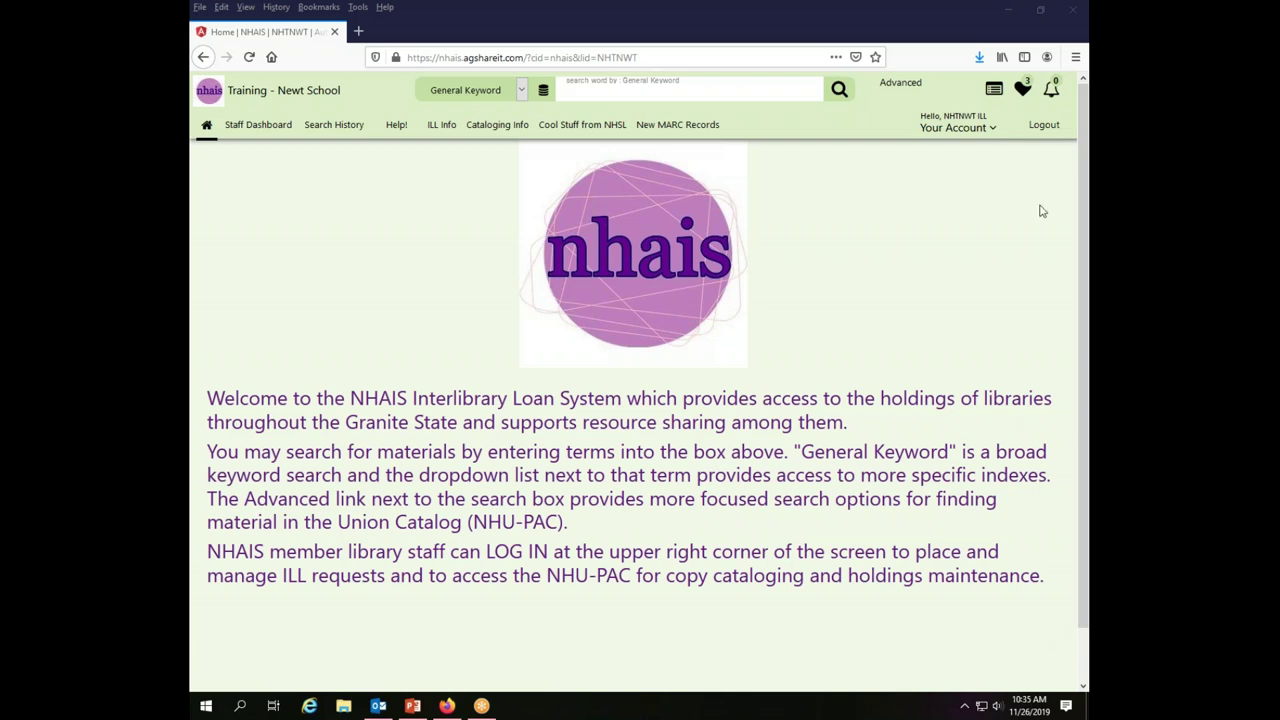
- Open the Quick Links panel from the SHAREit staff home page
click(1023, 90)
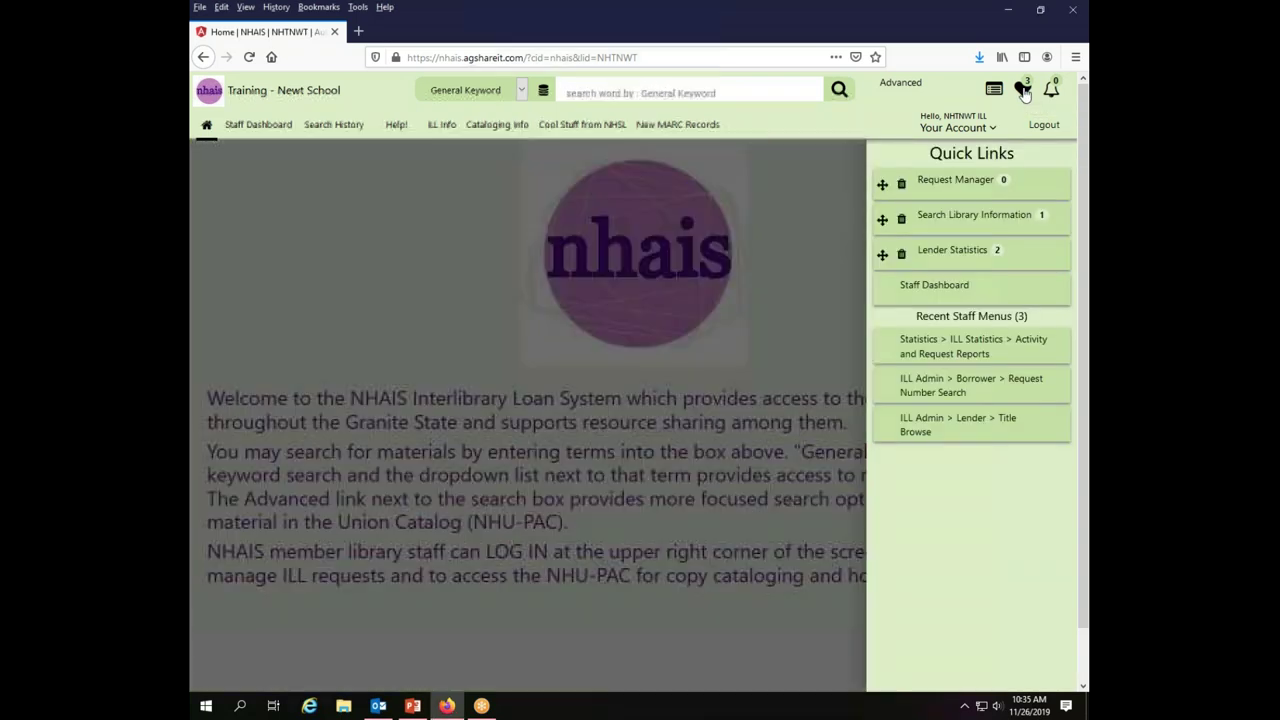
- Go to Request Manager from the Quick Links panel
click(955, 181)
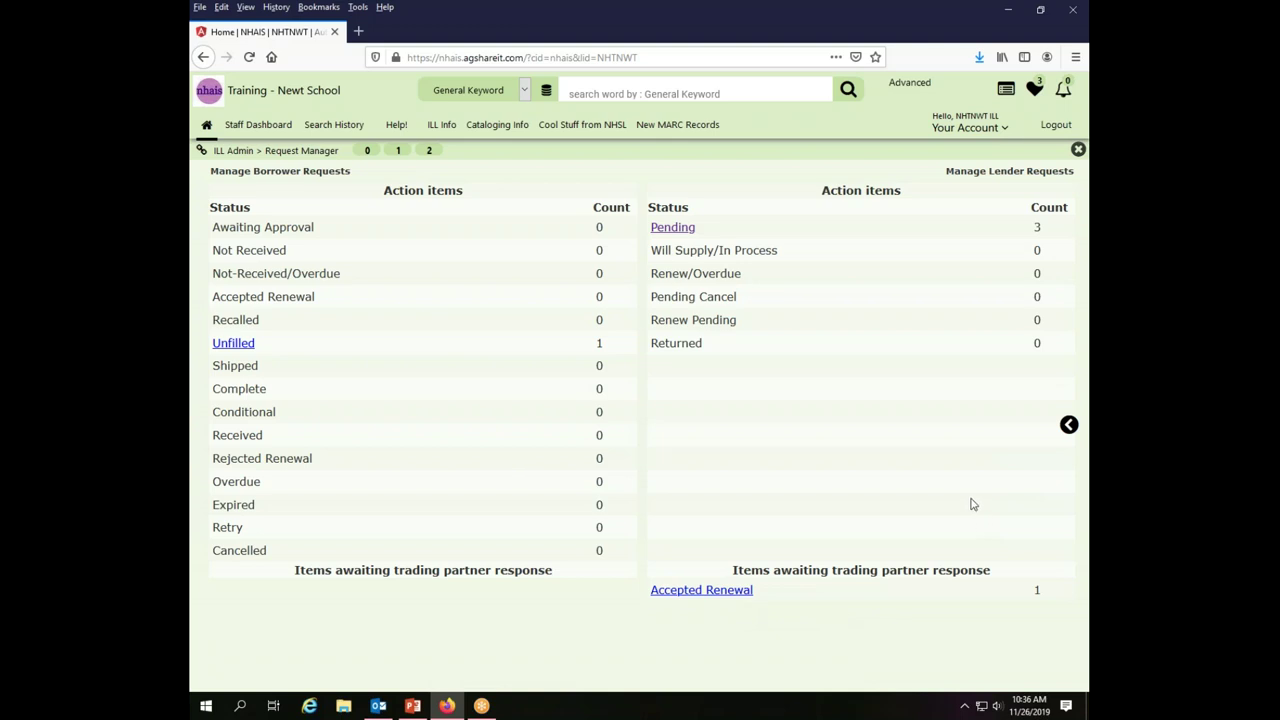
- Open the Lender's Pending List with its three Pending requests
click(677, 228)
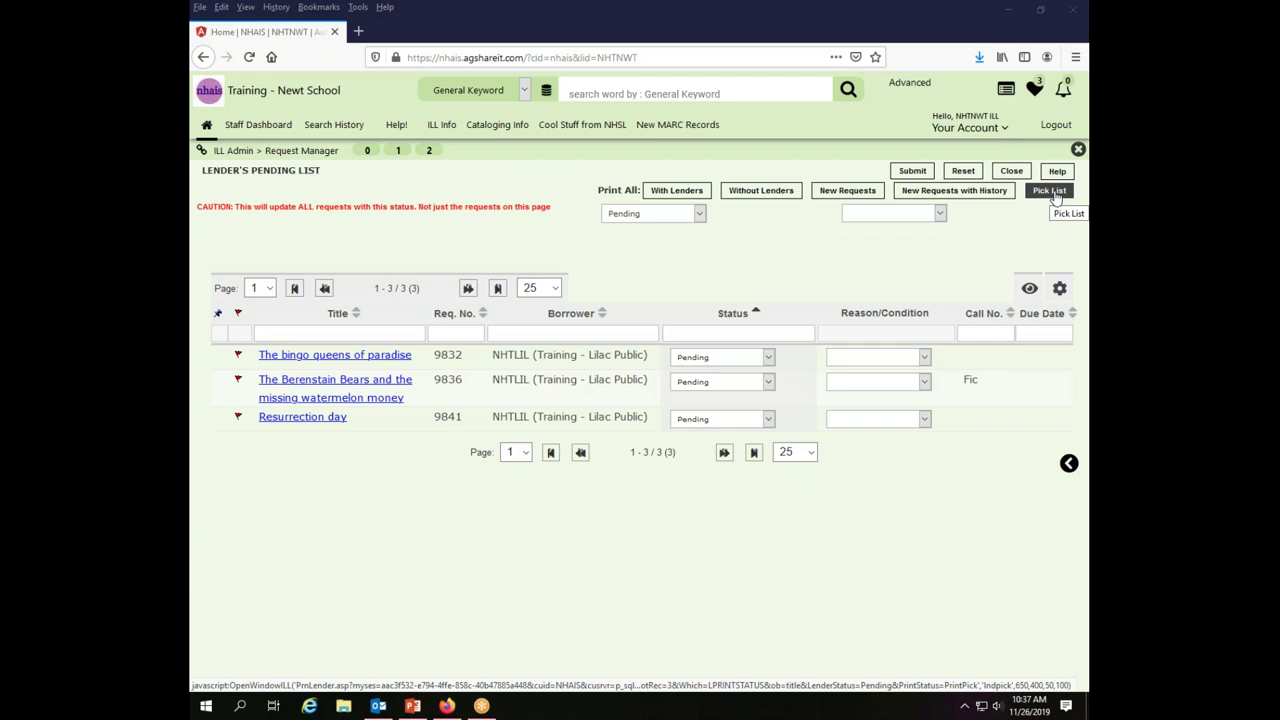
- Generate the pick list, enlarge its window, and highlight each of the three entries to review them
click(1052, 192)
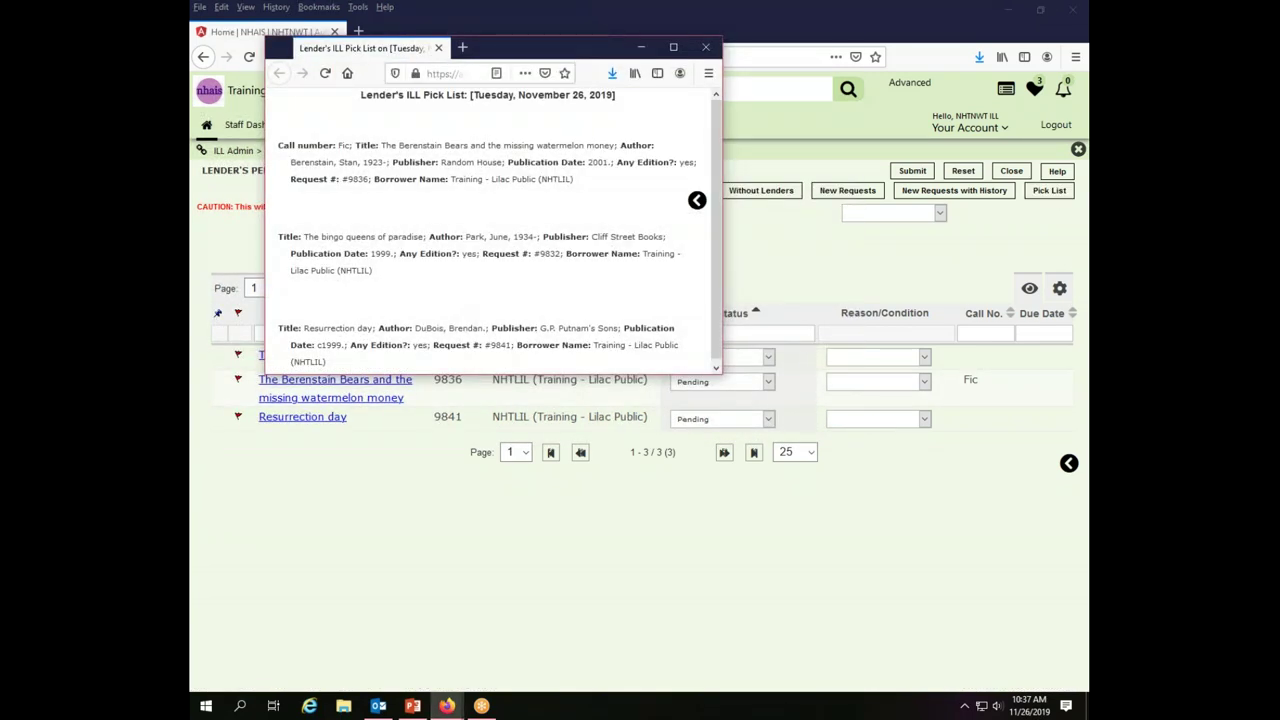
drag(675, 372, 796, 636)
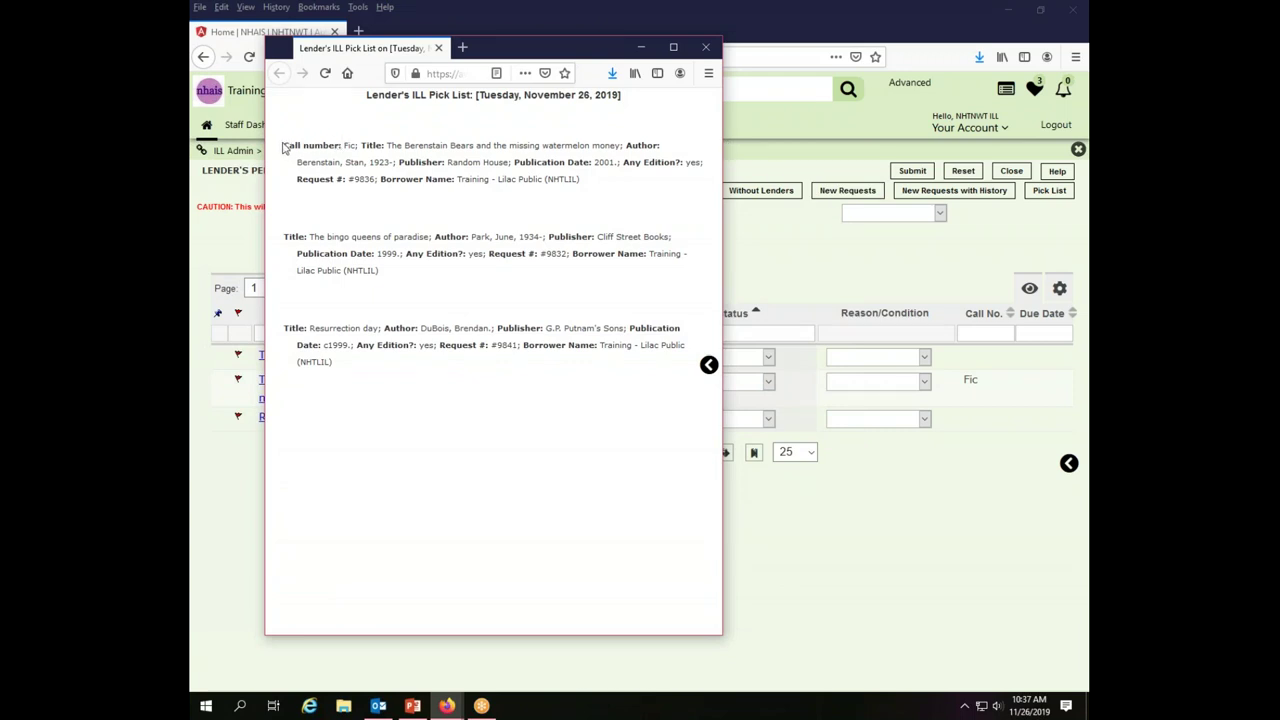
drag(284, 145, 360, 155)
drag(285, 237, 386, 249)
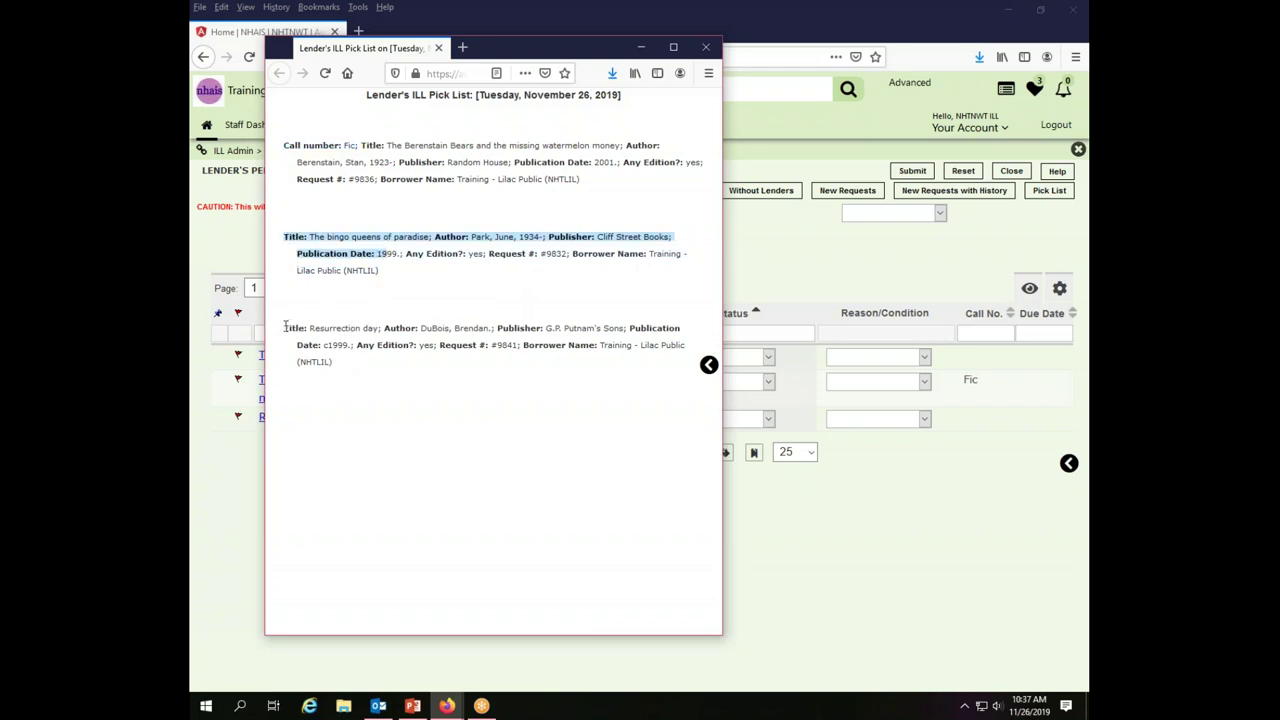
drag(284, 328, 368, 330)
click(417, 426)
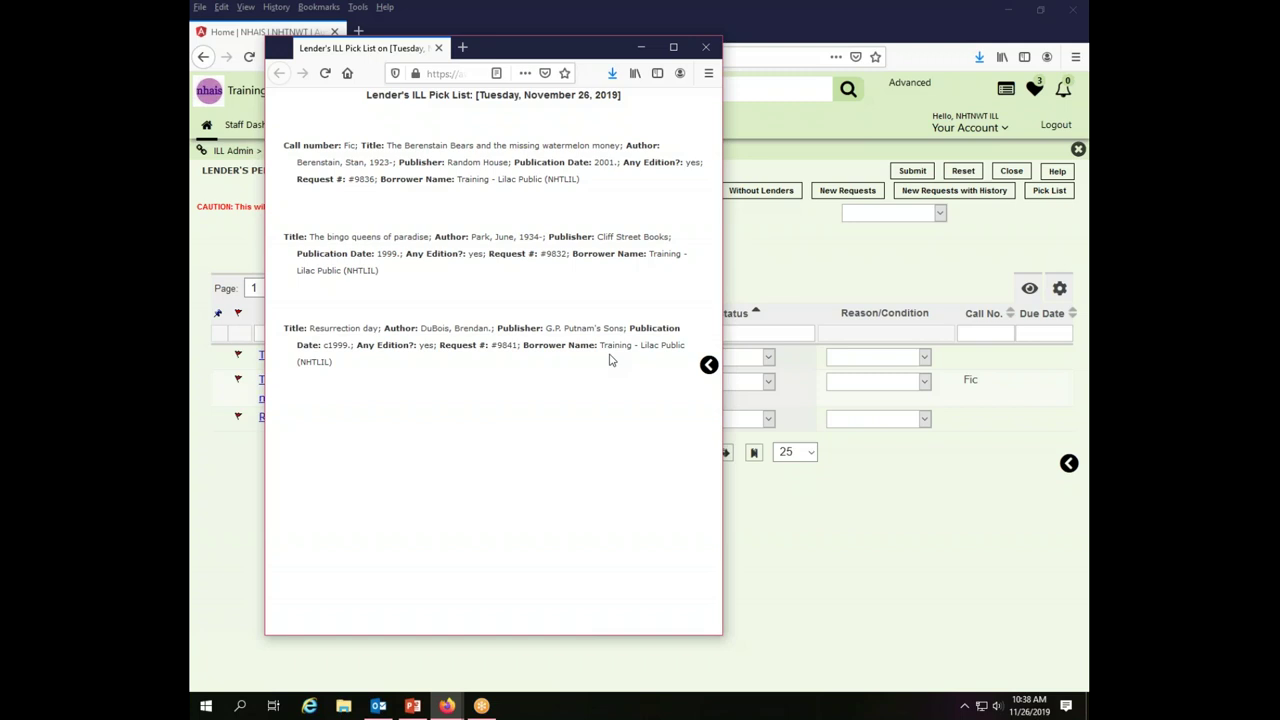
drag(283, 145, 358, 147)
drag(279, 237, 377, 381)
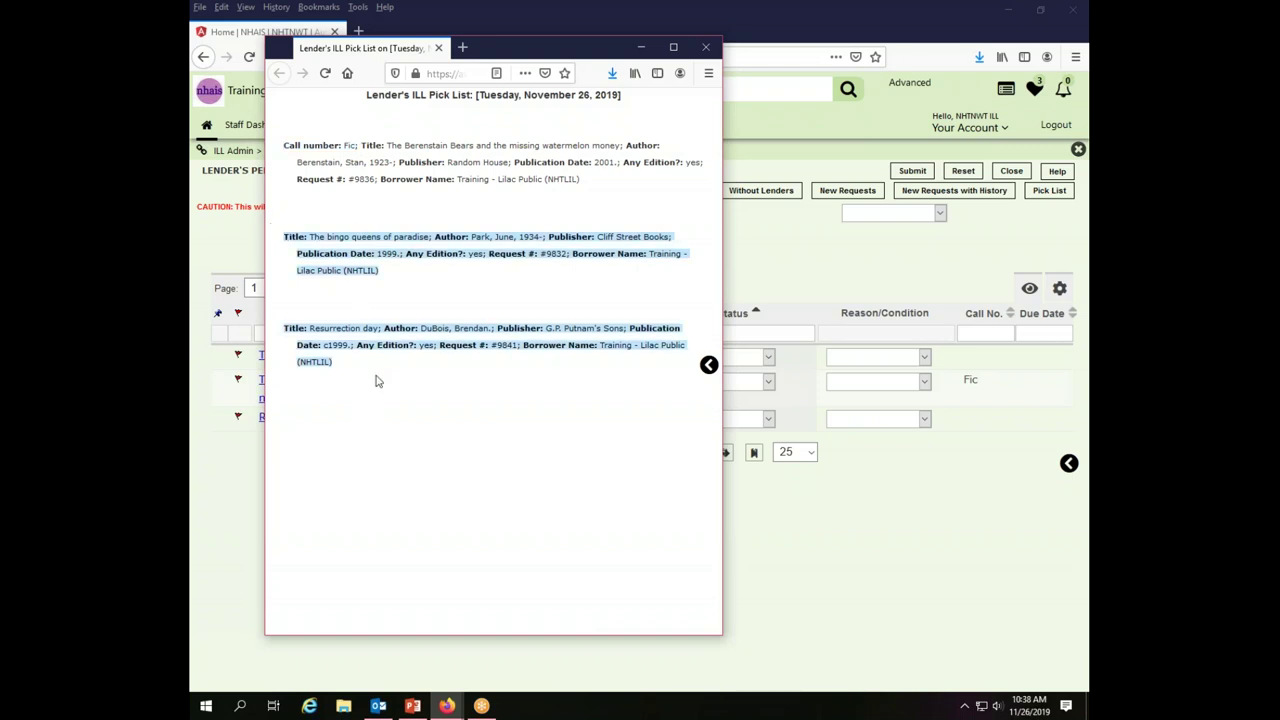
click(570, 210)
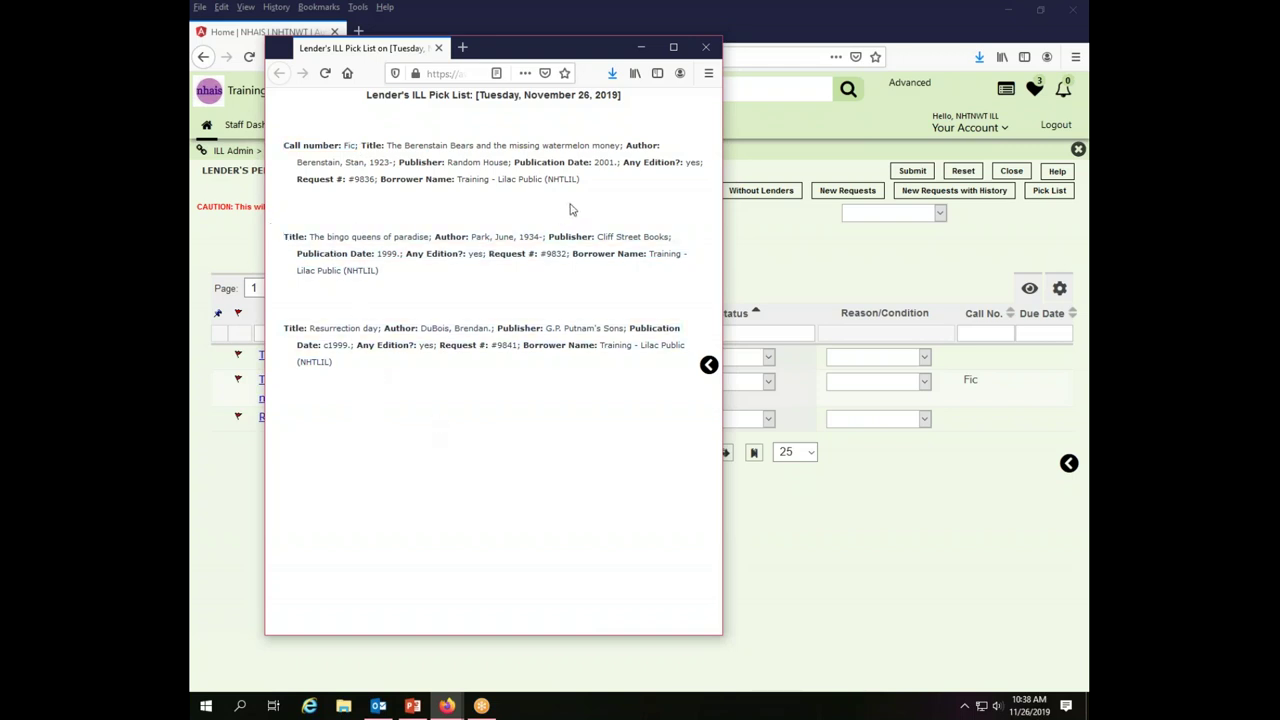
- Preview the pick list with Firefox's Print..., then close the preview and the pick list window
click(708, 75)
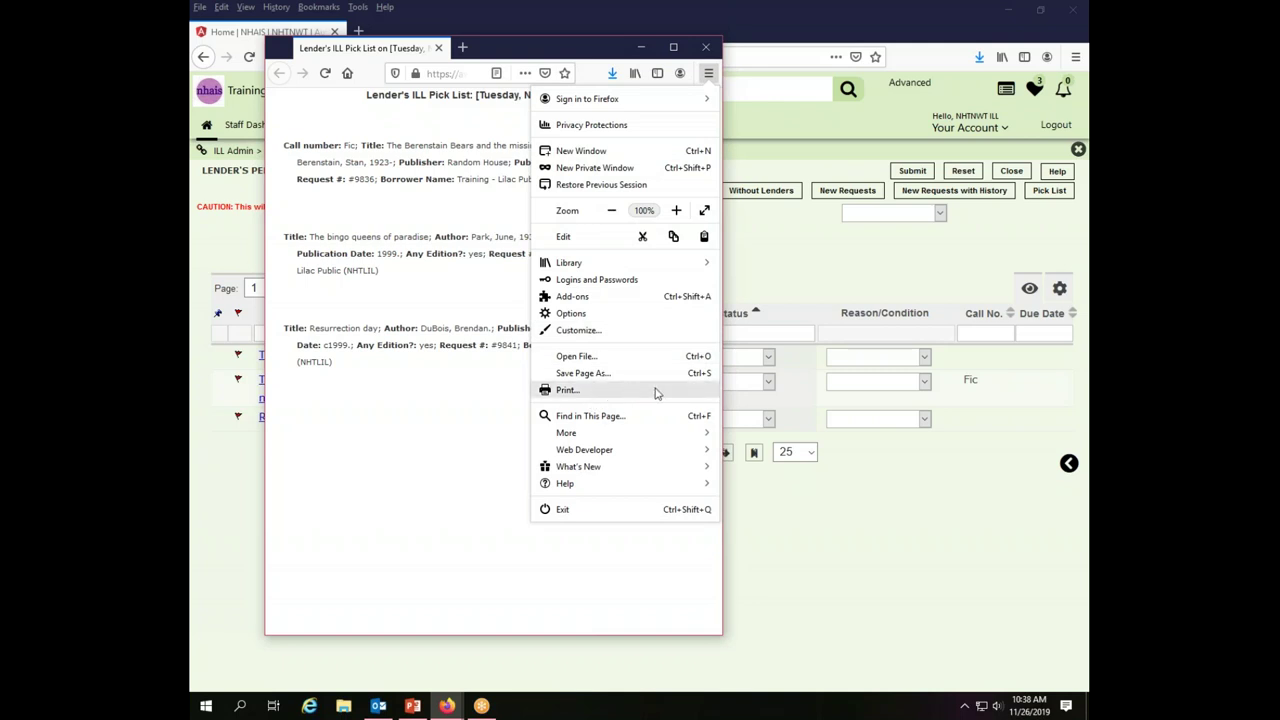
click(567, 390)
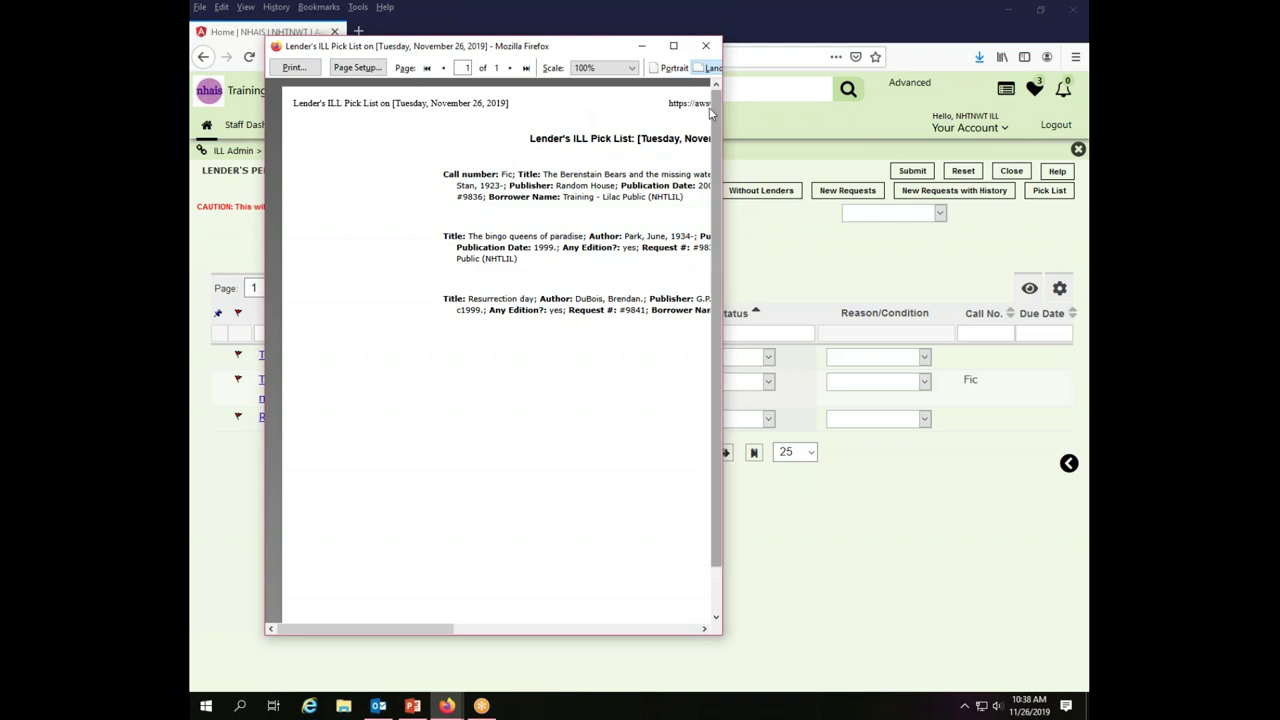
click(708, 47)
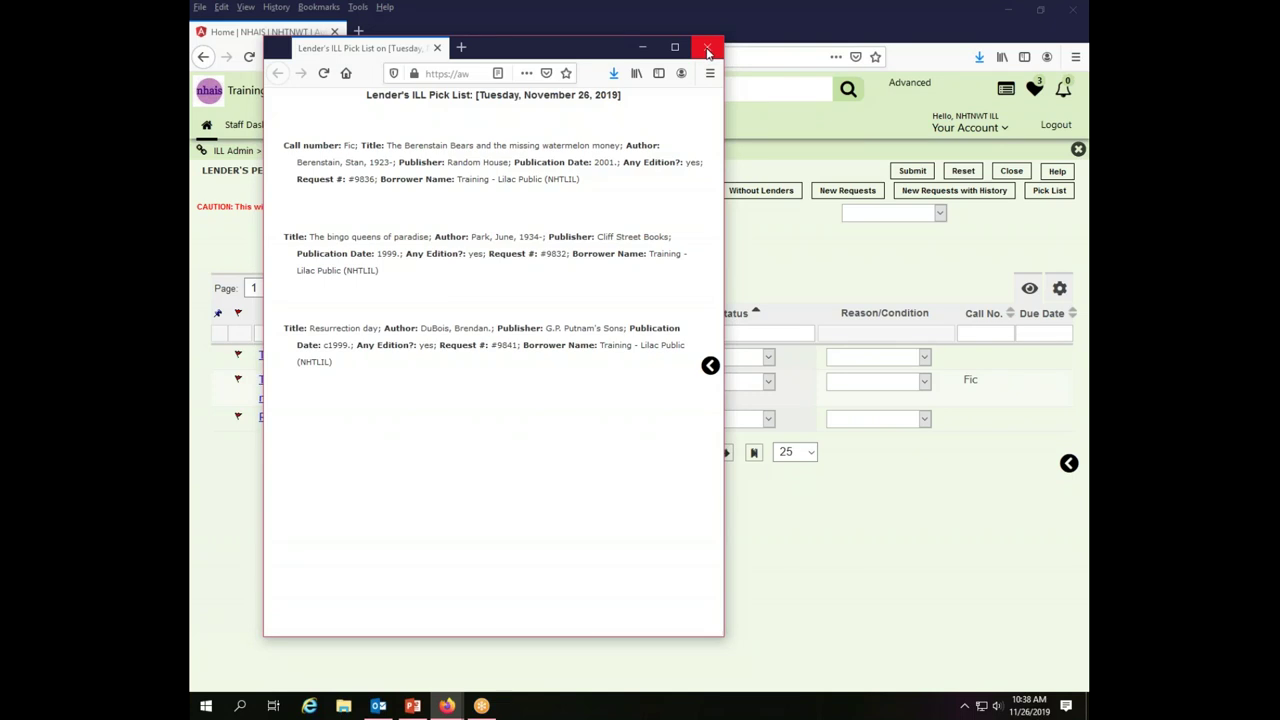
click(708, 48)
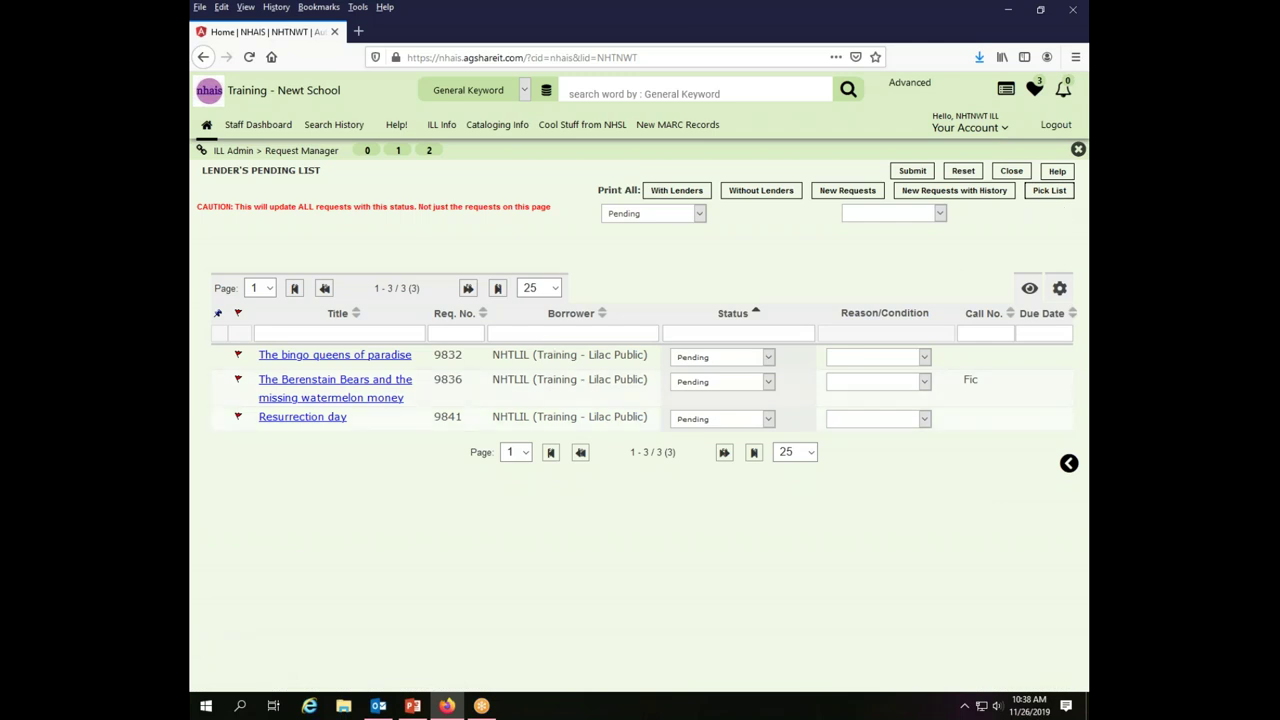
click(1049, 190)
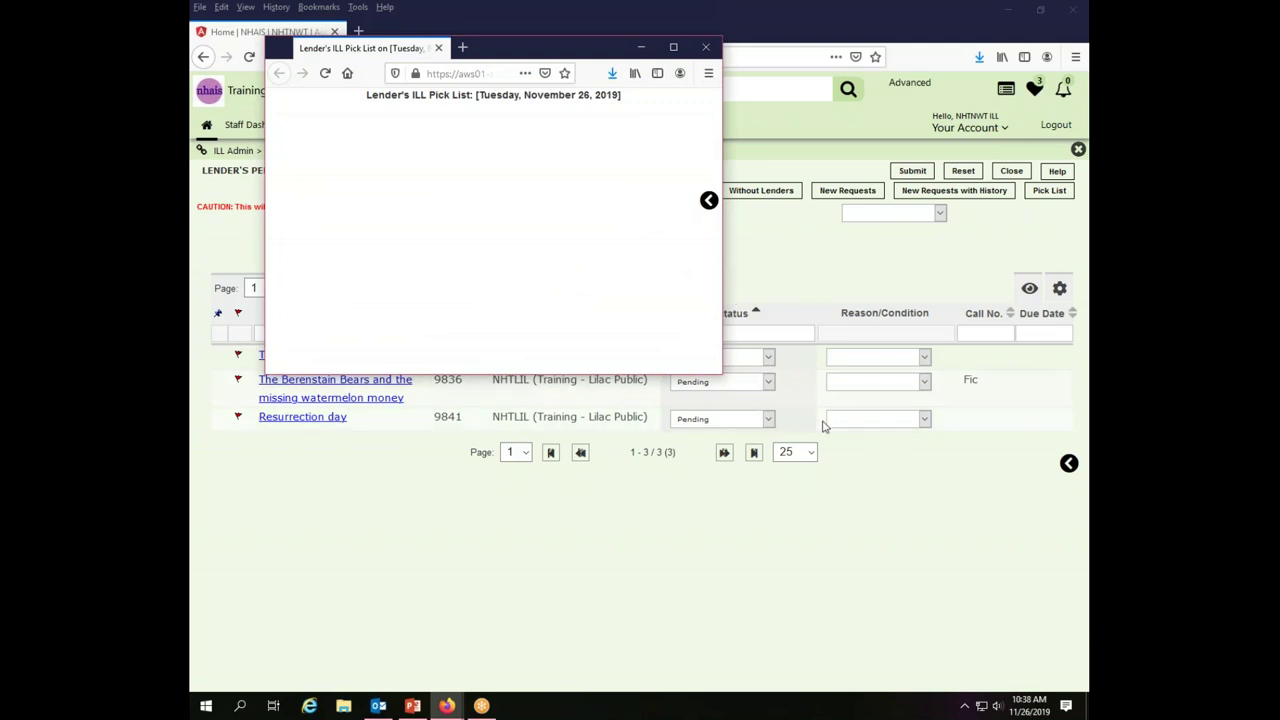
click(707, 48)
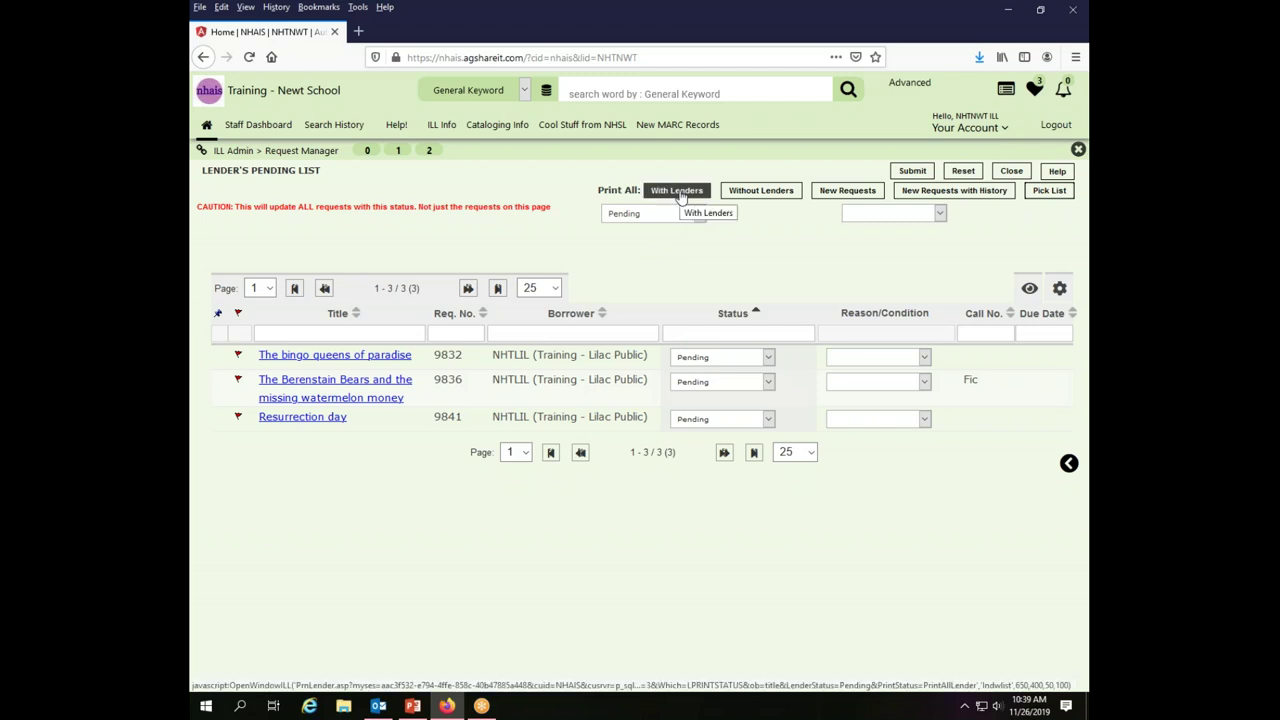
- Open the Lender's Pending (All) report and keep it sorted ascending
click(680, 195)
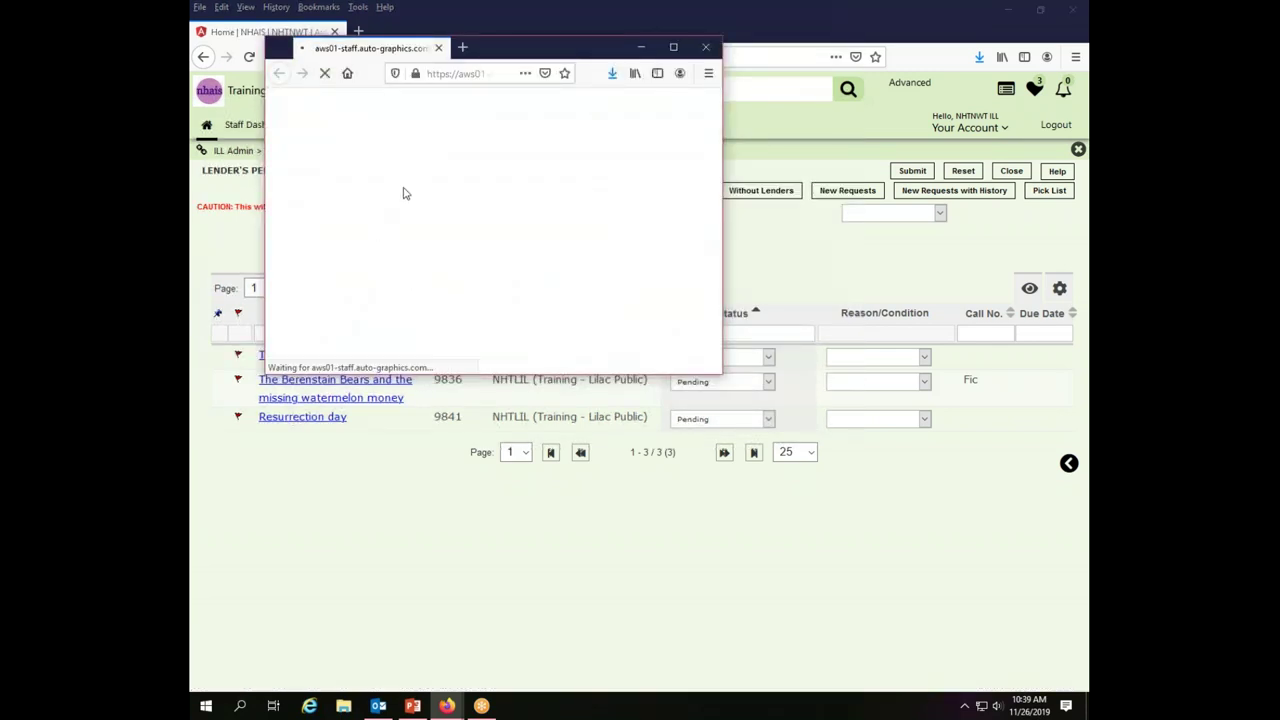
drag(722, 133, 710, 108)
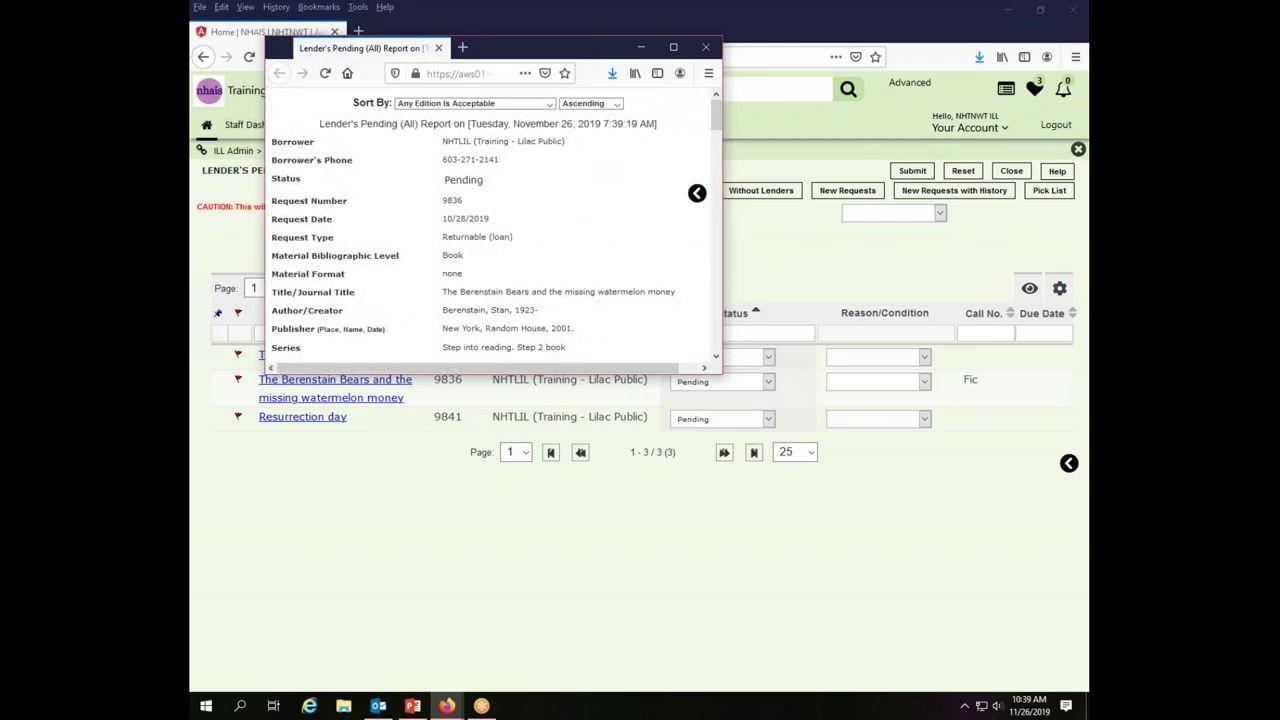
click(548, 106)
scroll(552, 160, down, 1)
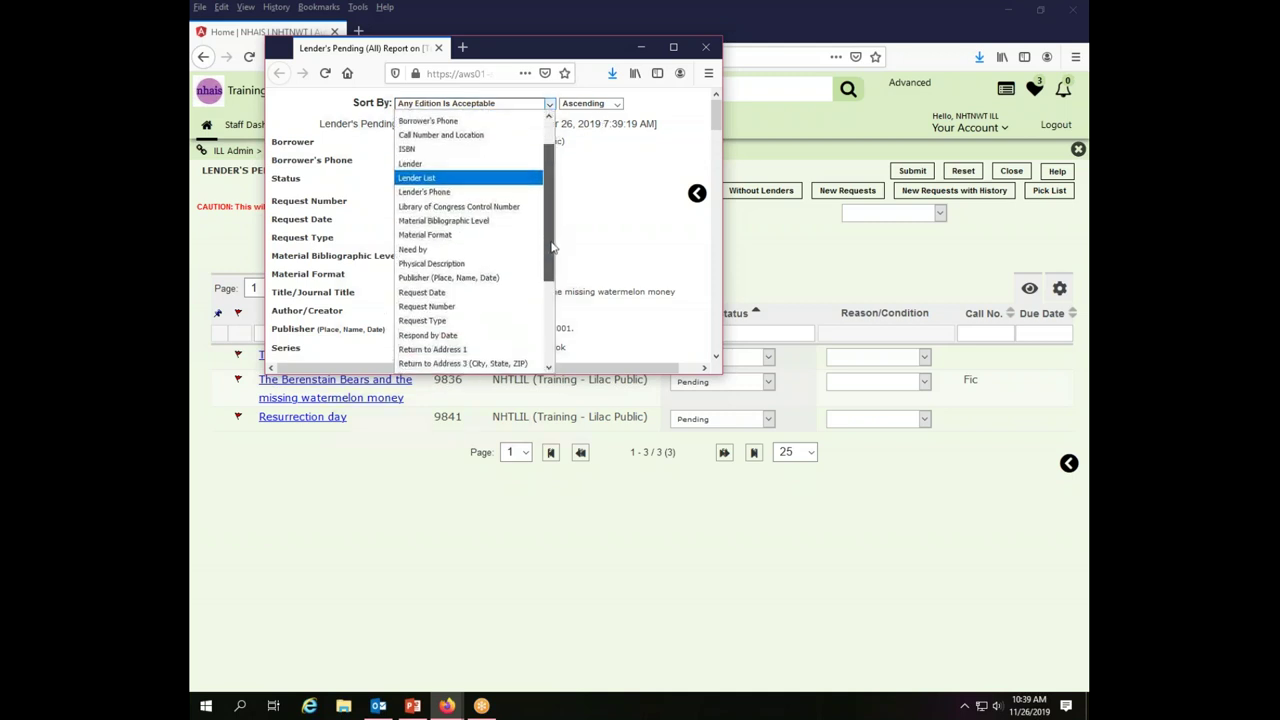
scroll(557, 162, up, 1)
click(557, 162)
click(616, 104)
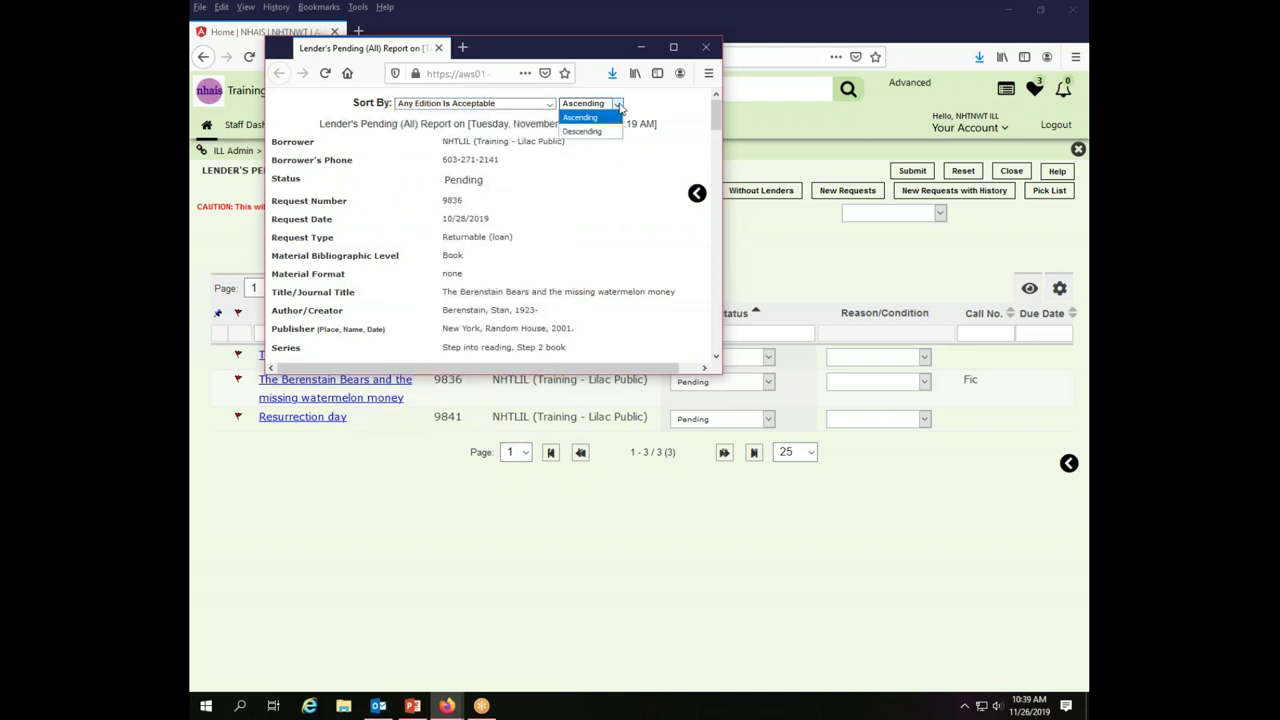
click(340, 185)
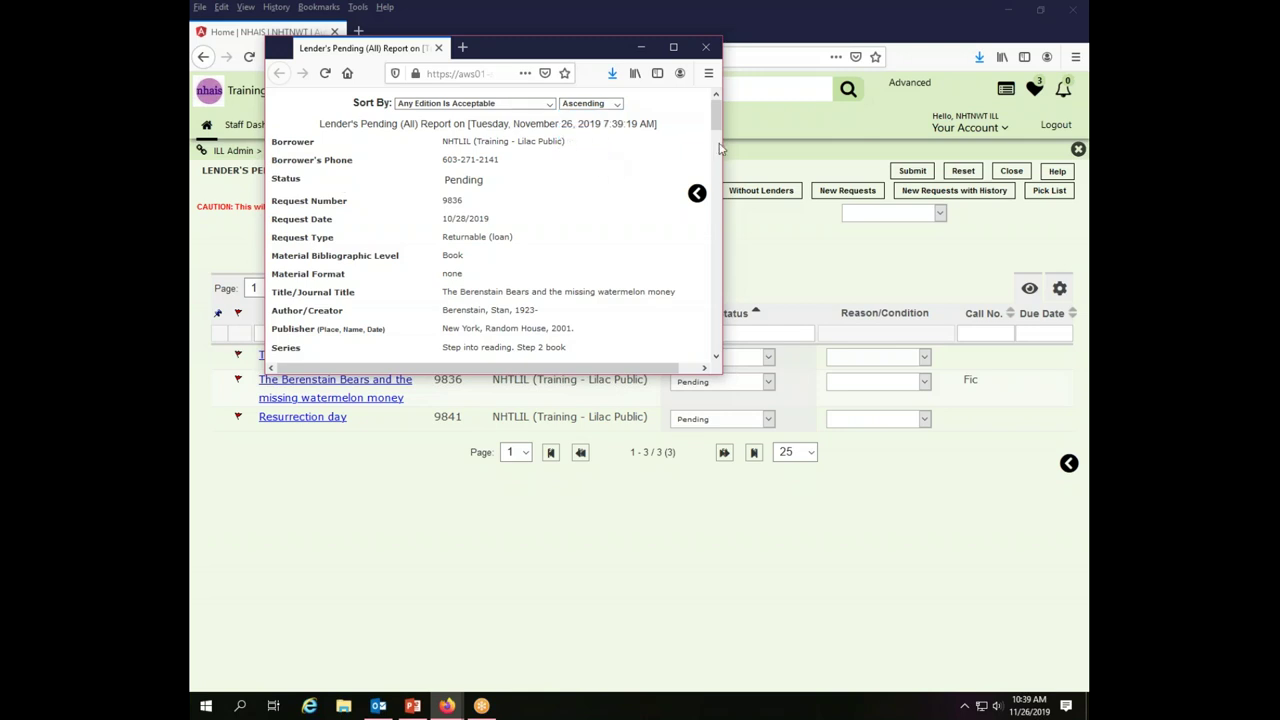
- Check the report's 3 total records and close the report window
drag(718, 118, 716, 342)
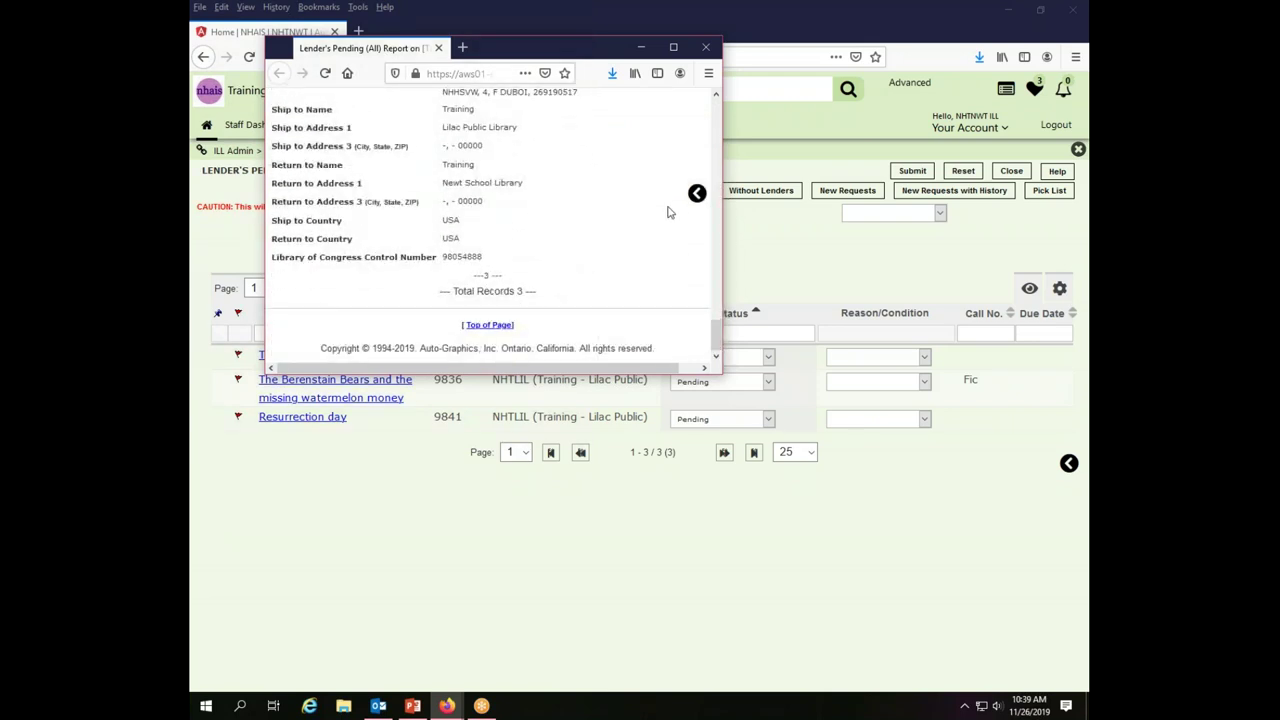
drag(438, 295, 632, 283)
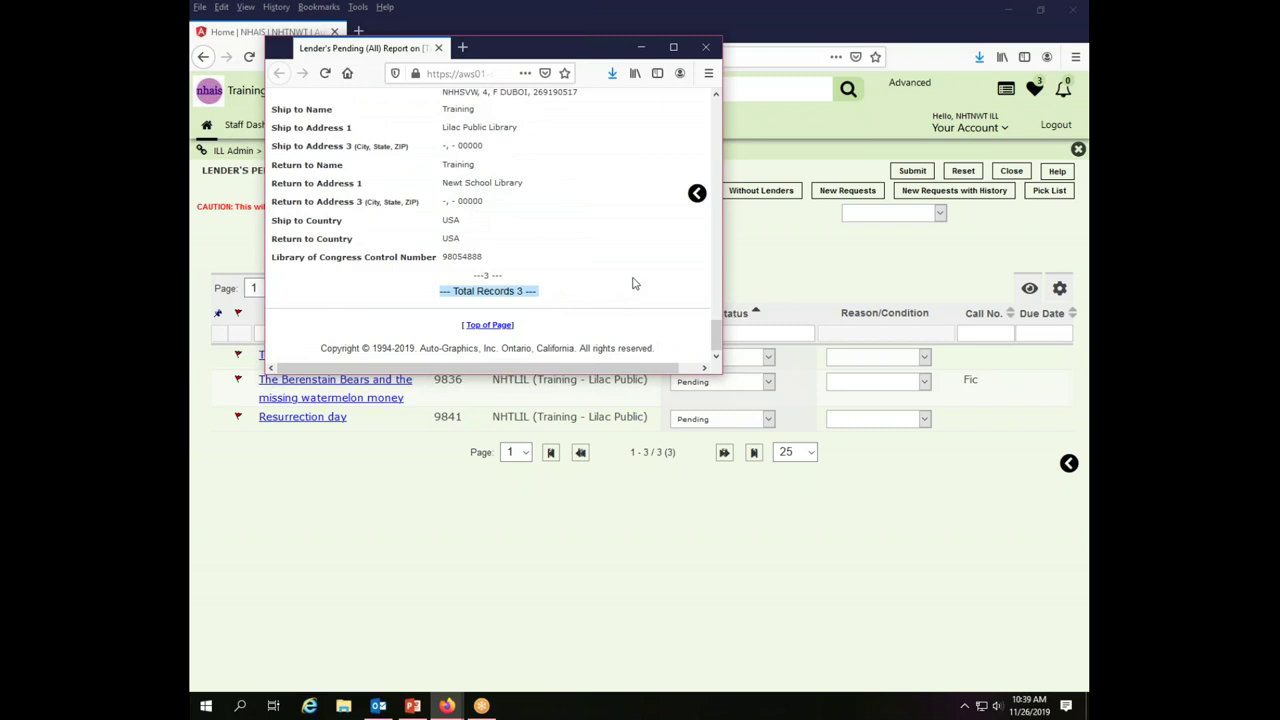
click(707, 49)
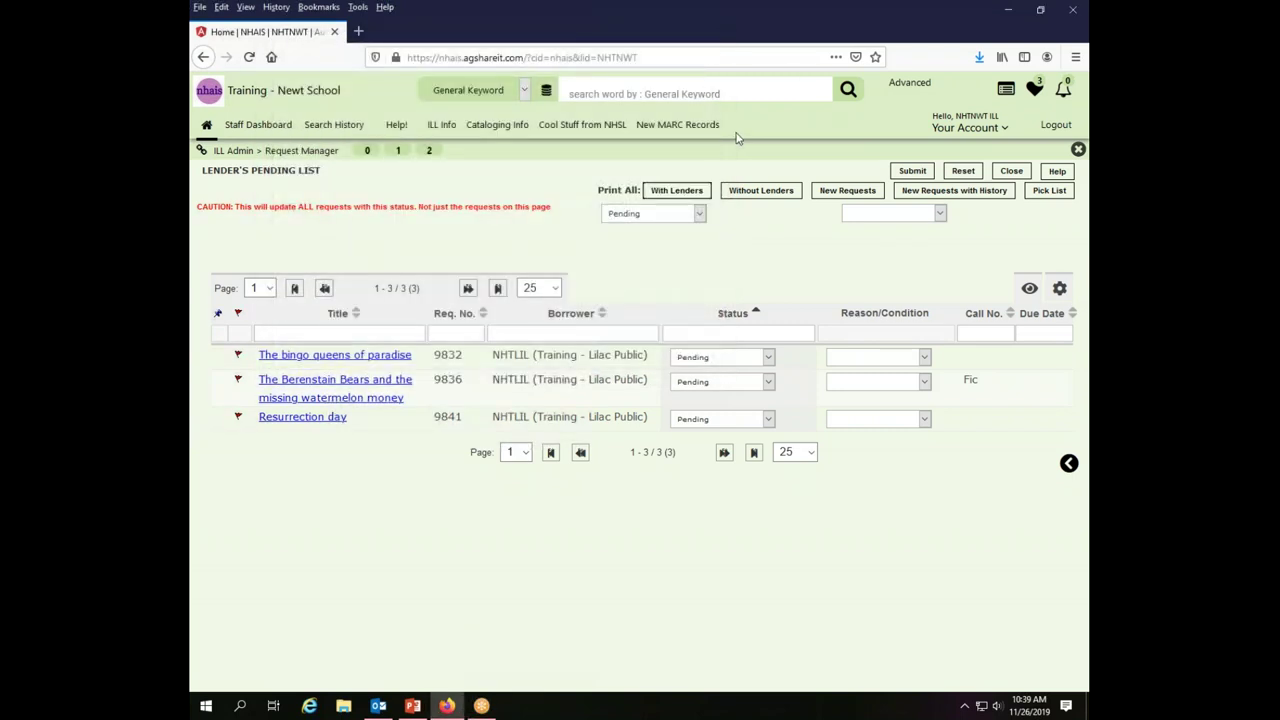
click(762, 192)
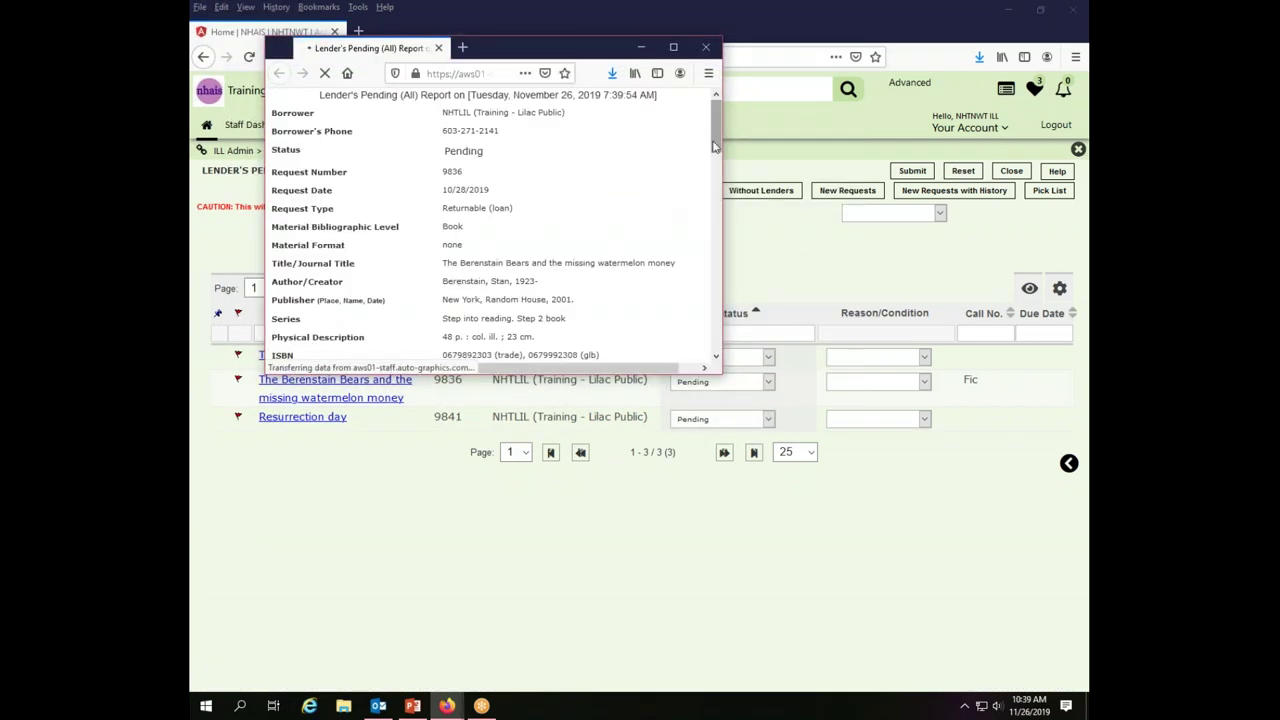
drag(717, 142, 722, 368)
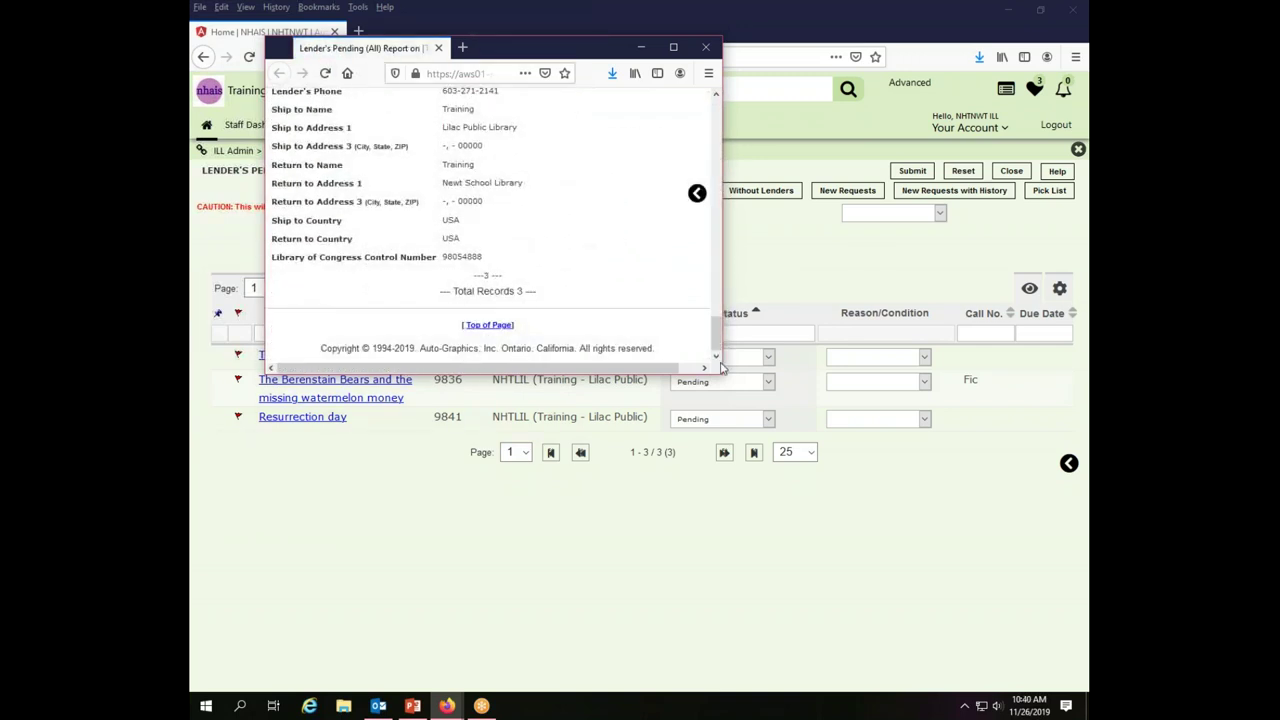
click(837, 257)
click(840, 191)
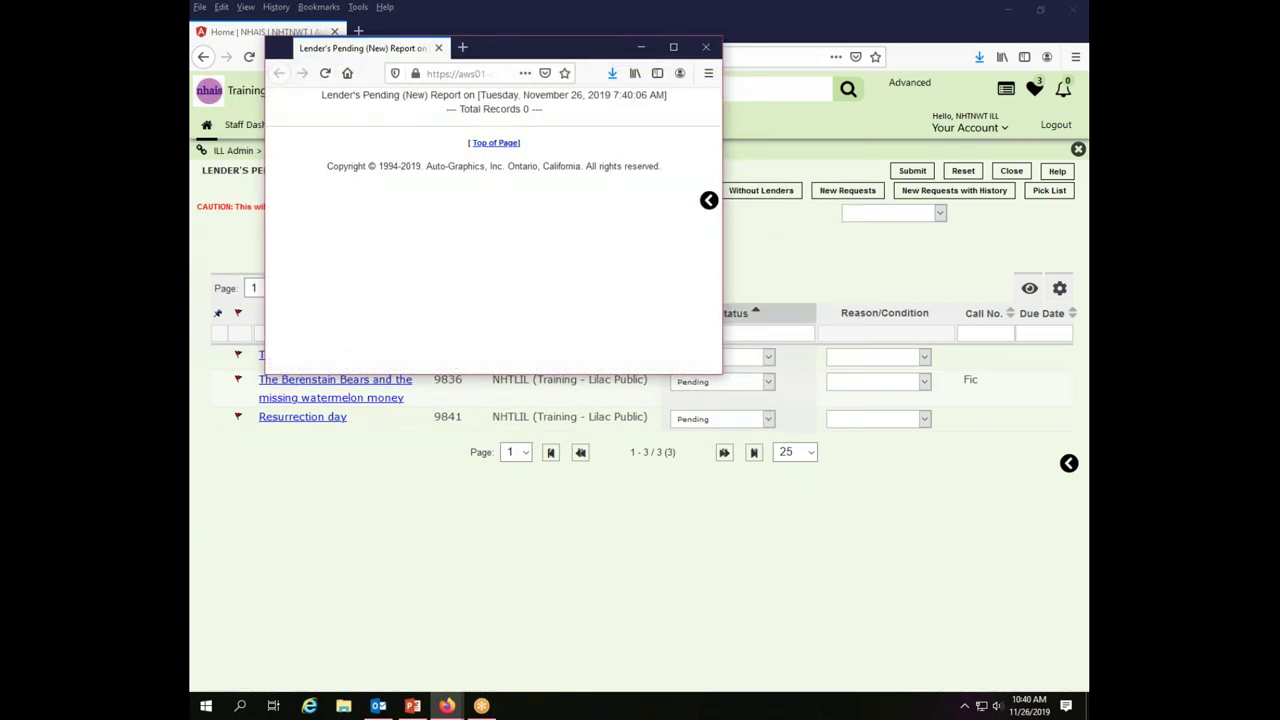
click(708, 48)
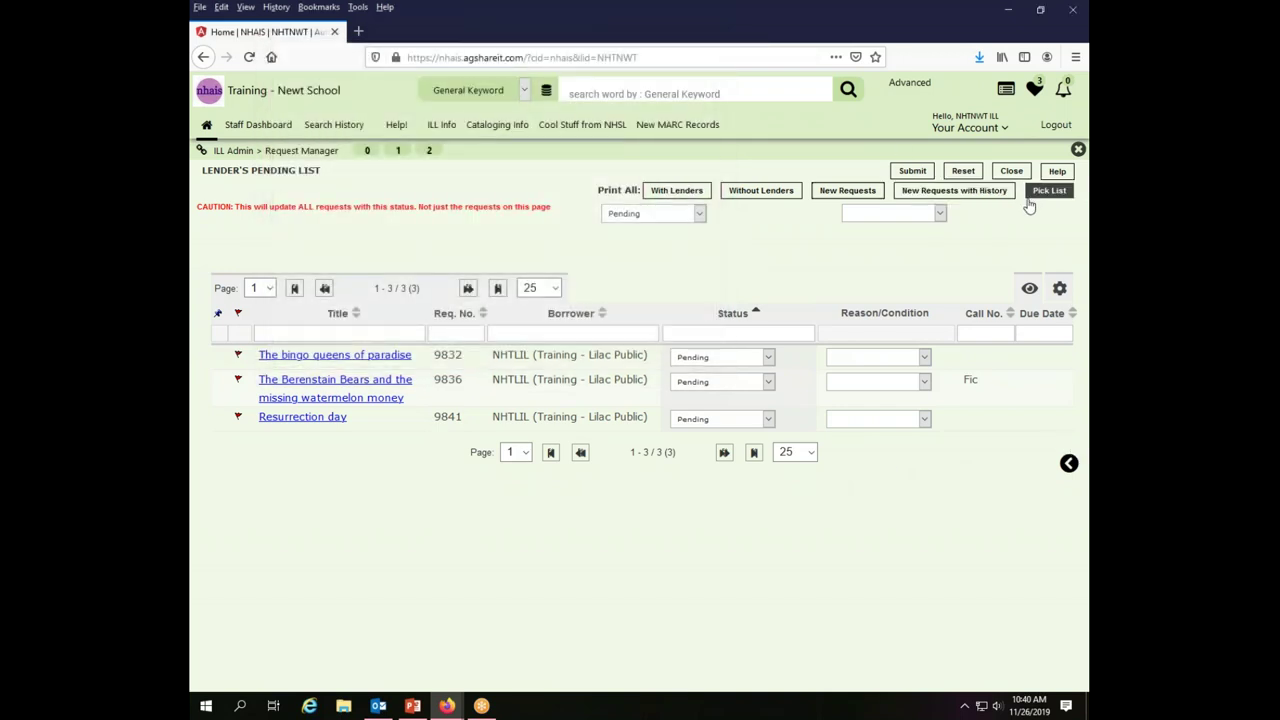
click(954, 190)
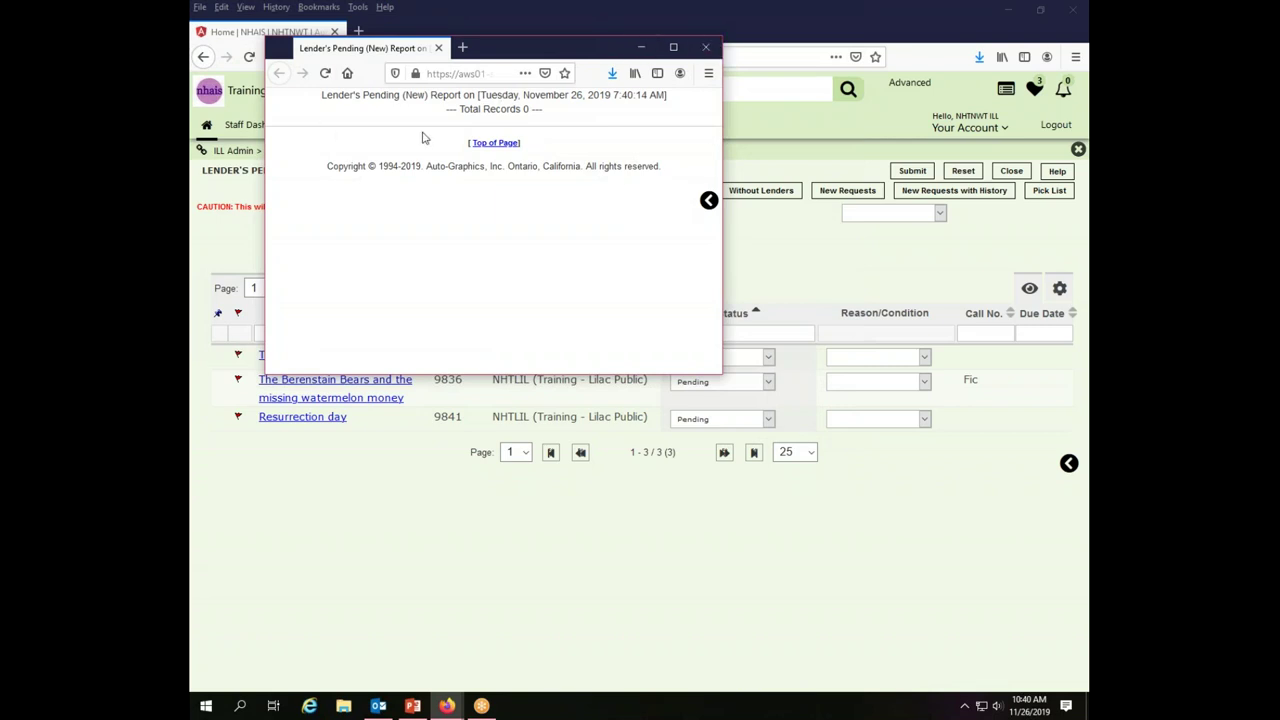
click(708, 48)
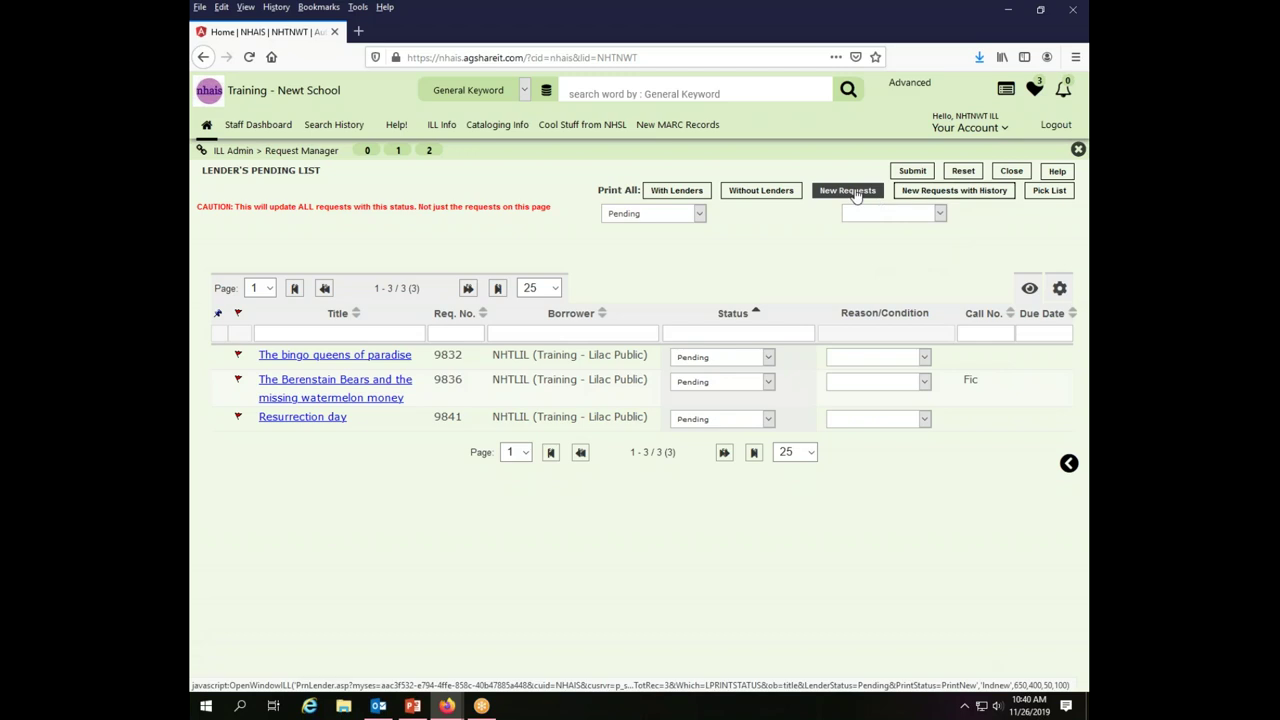
click(941, 215)
click(943, 218)
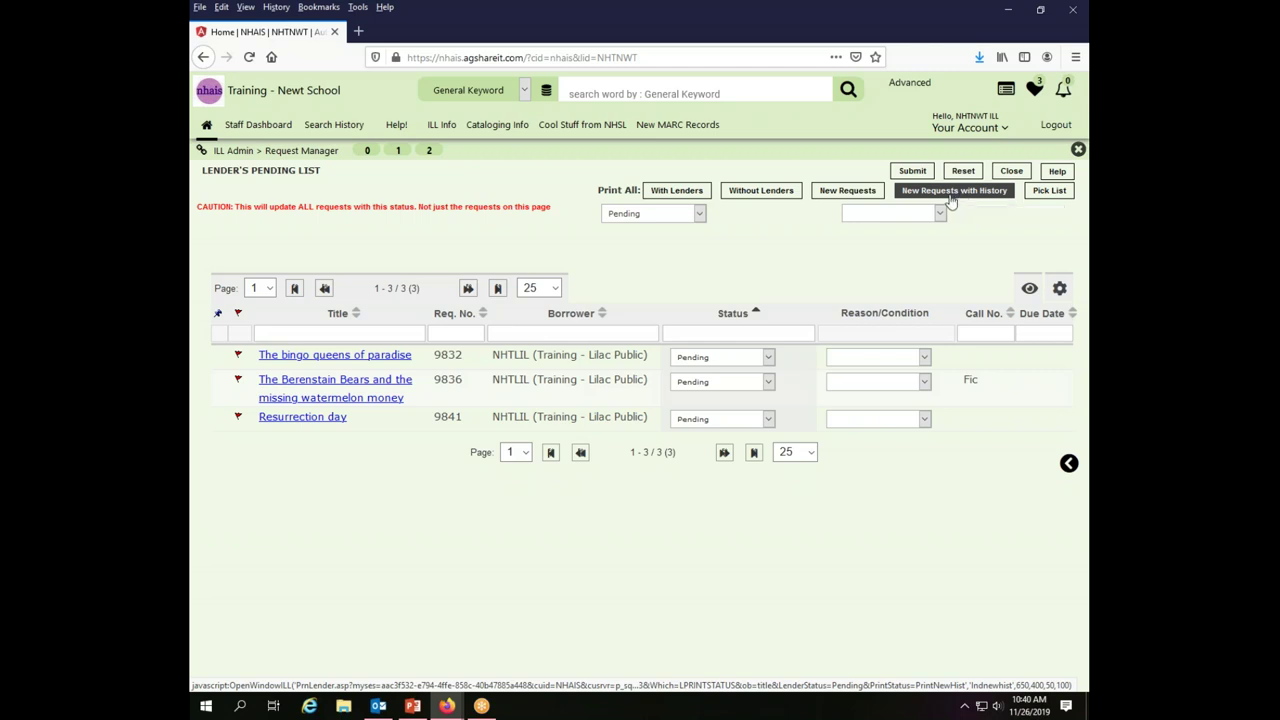
click(352, 356)
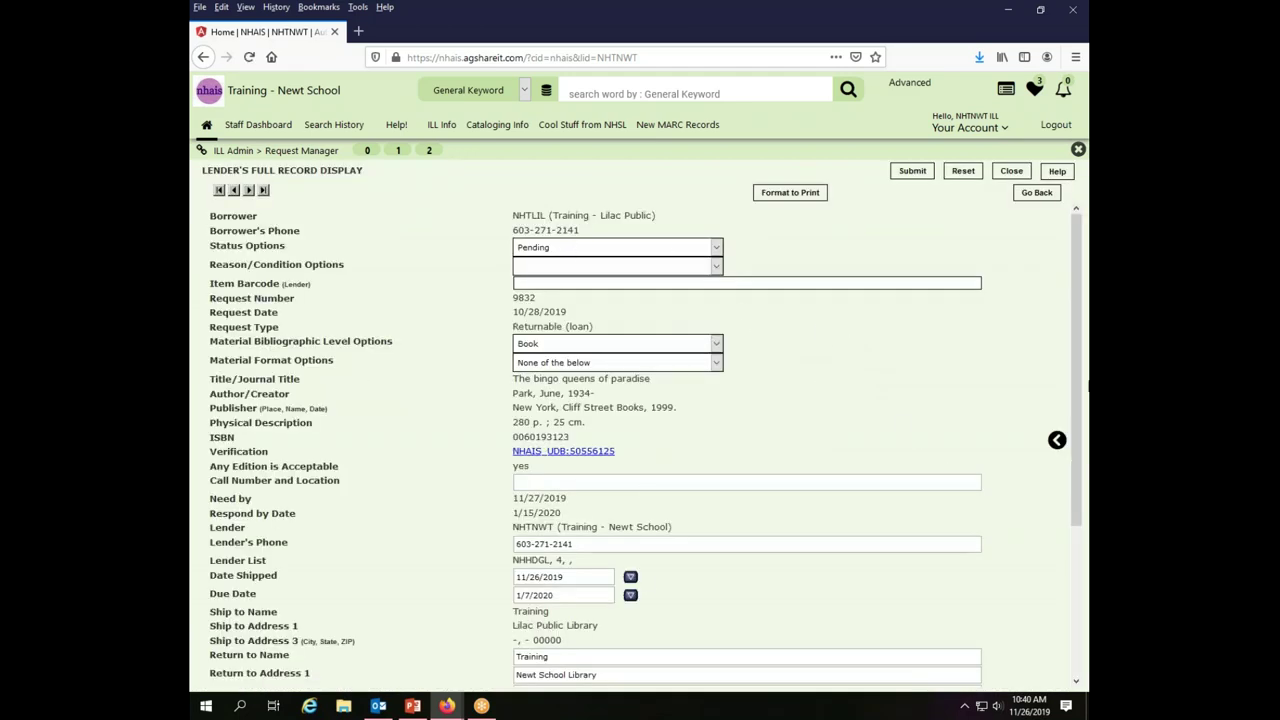
- Set request 9832, The bingo queens of paradise, to Shipped and return to the pending list
drag(1080, 348, 986, 280)
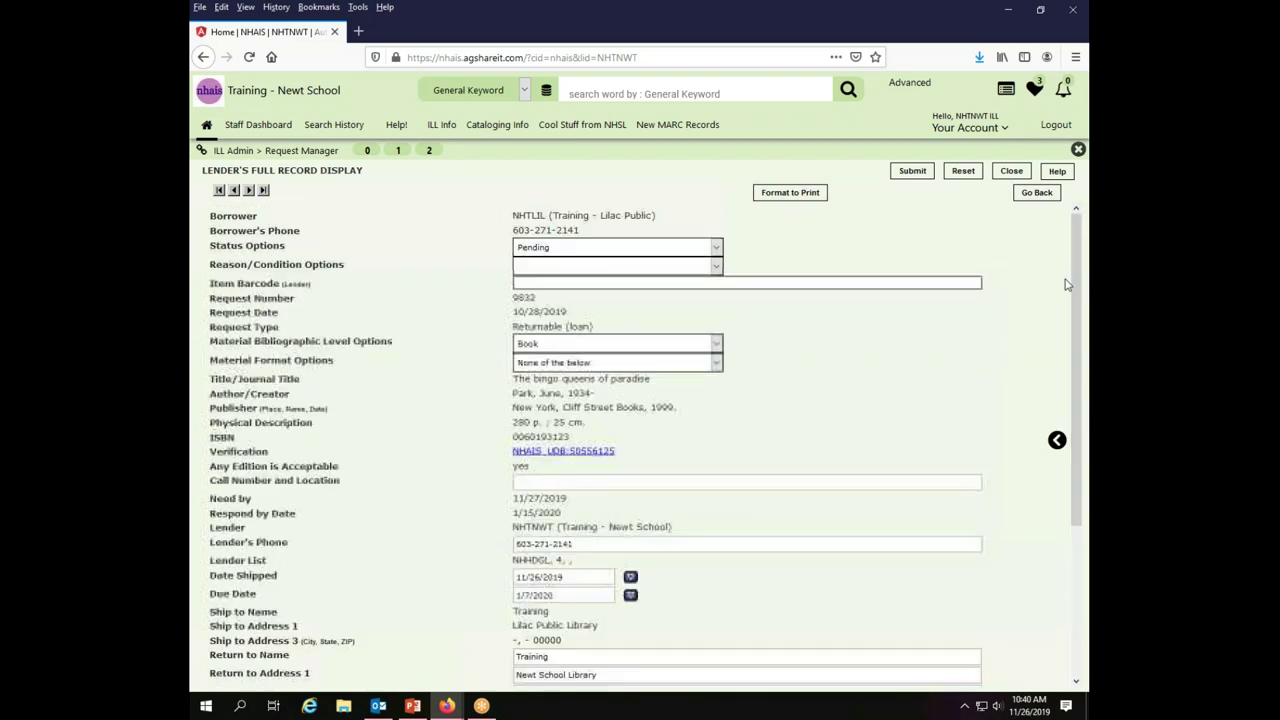
click(716, 246)
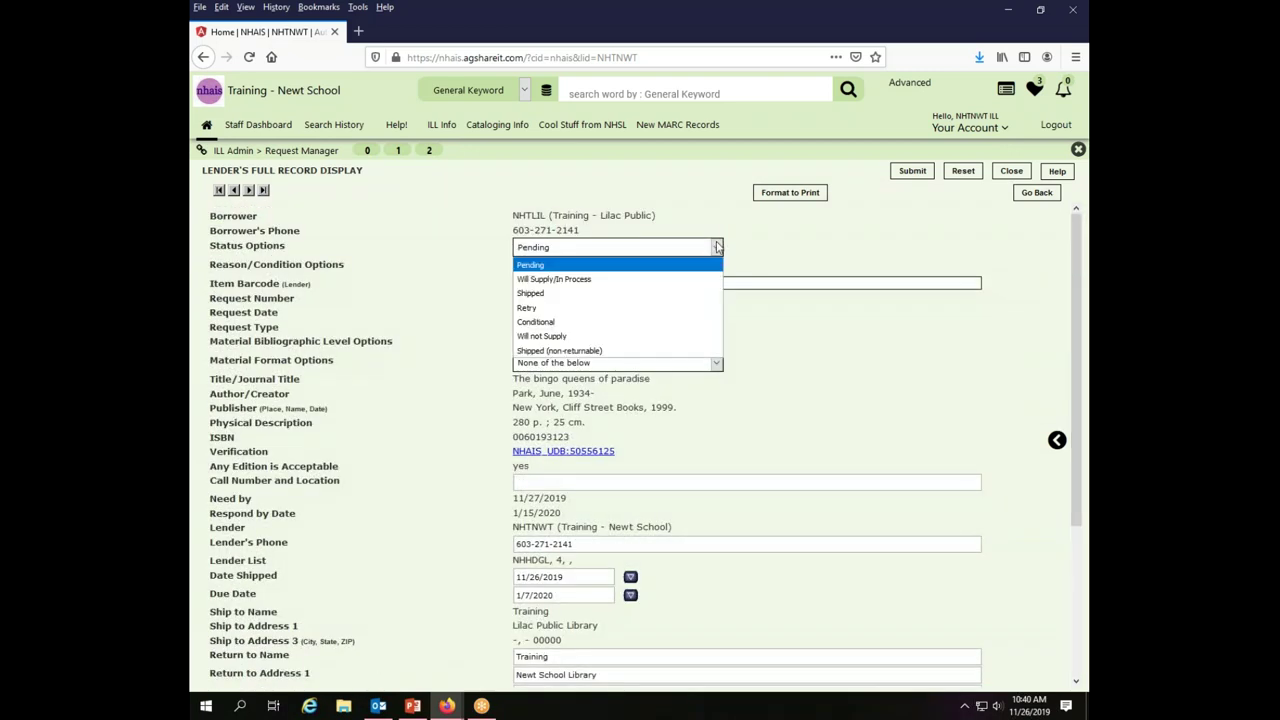
click(668, 295)
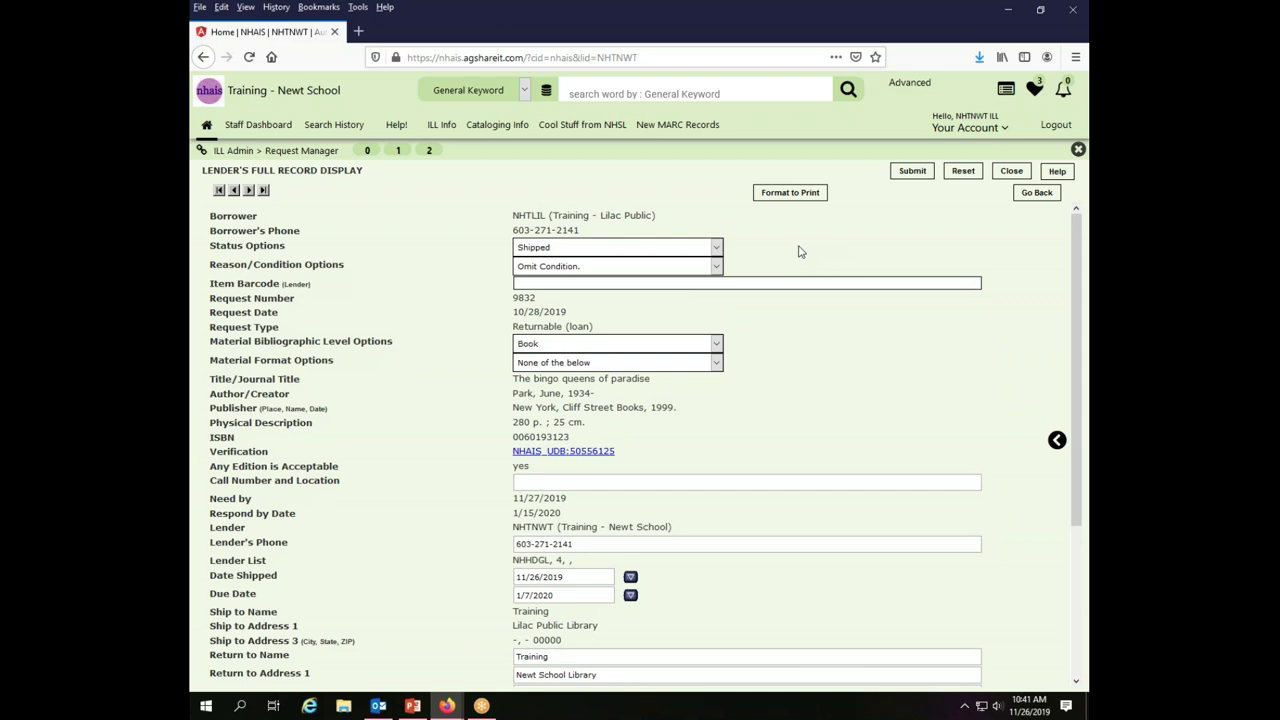
click(920, 176)
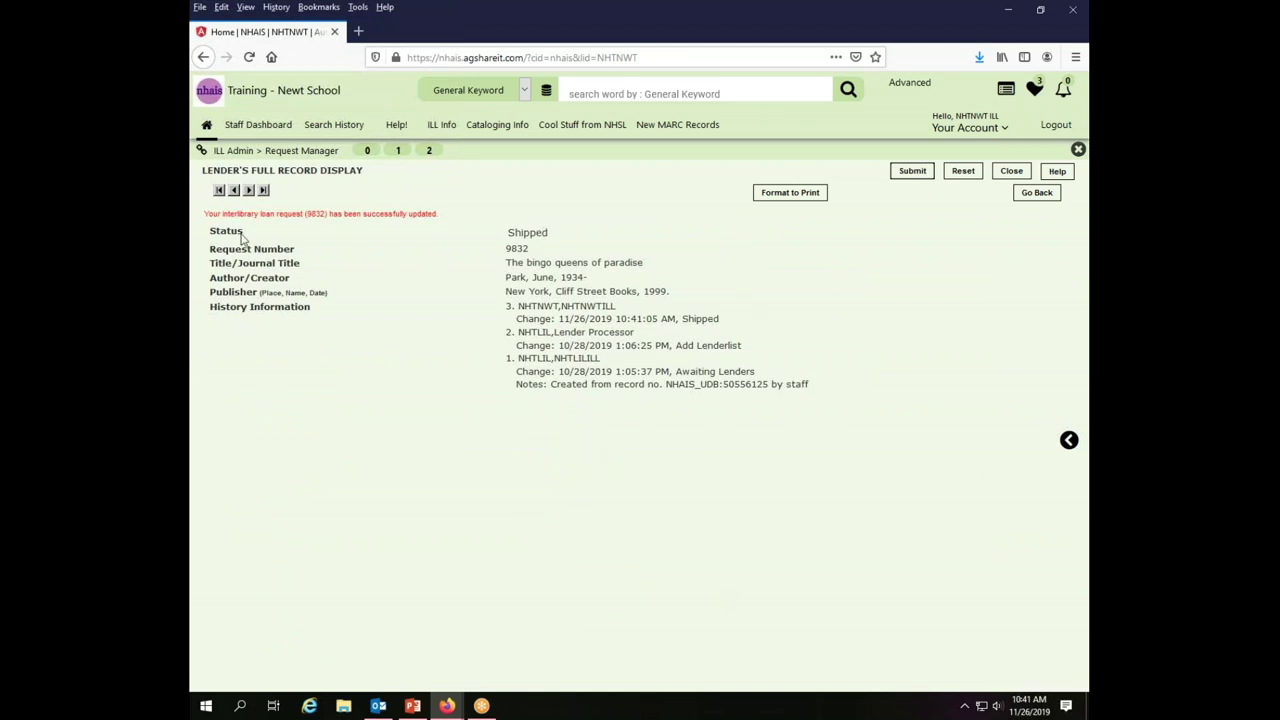
click(1036, 193)
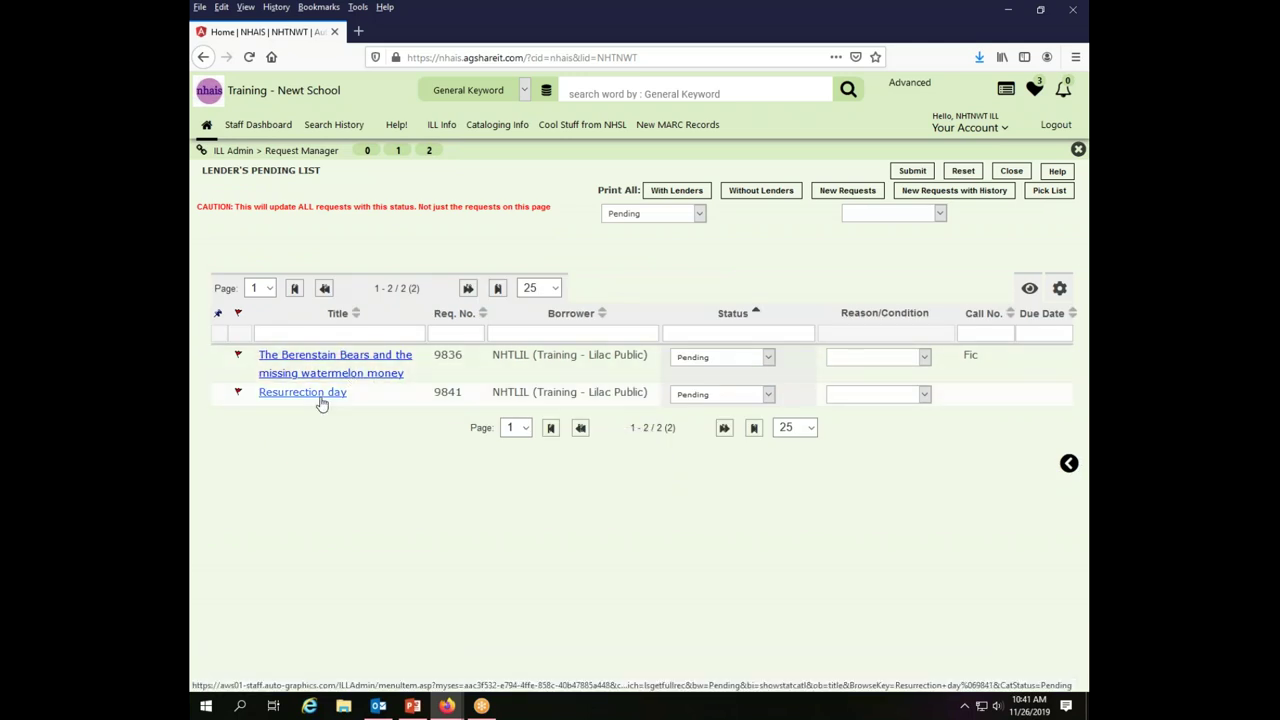
- Set requests 9836 (Berenstain Bears) and 9841 (Resurrection day) to Shipped and submit
click(769, 359)
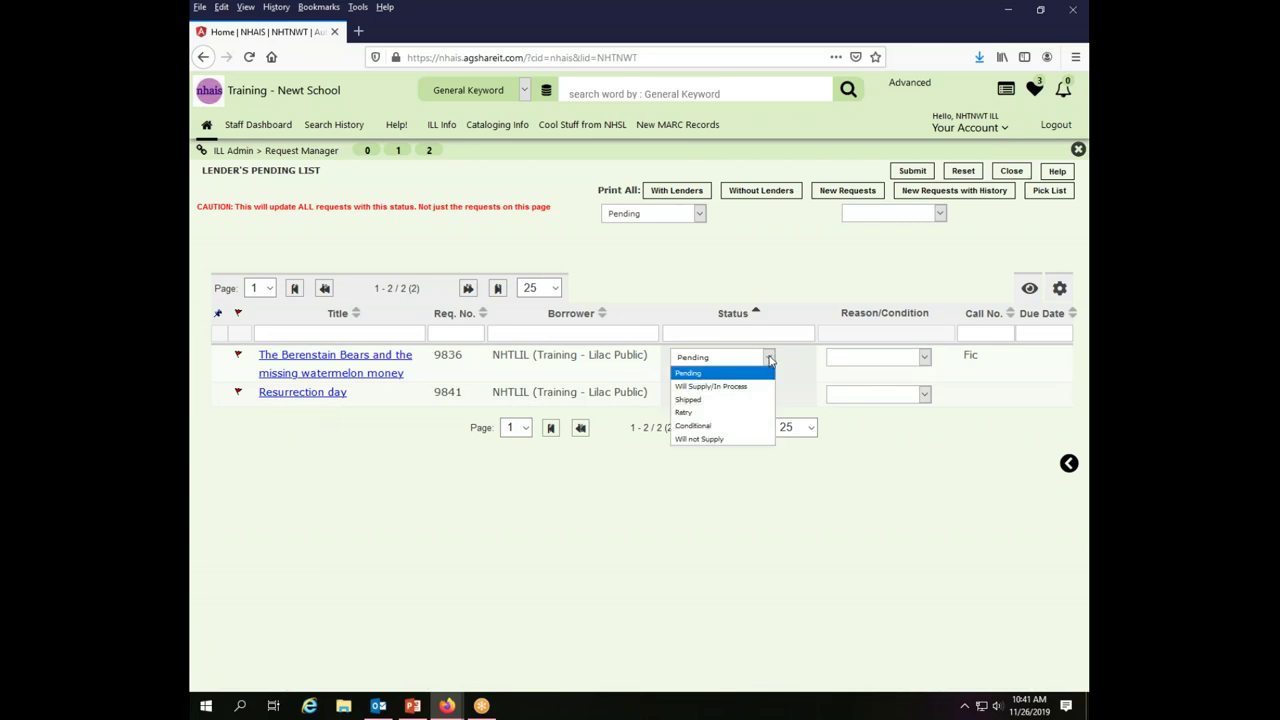
click(770, 384)
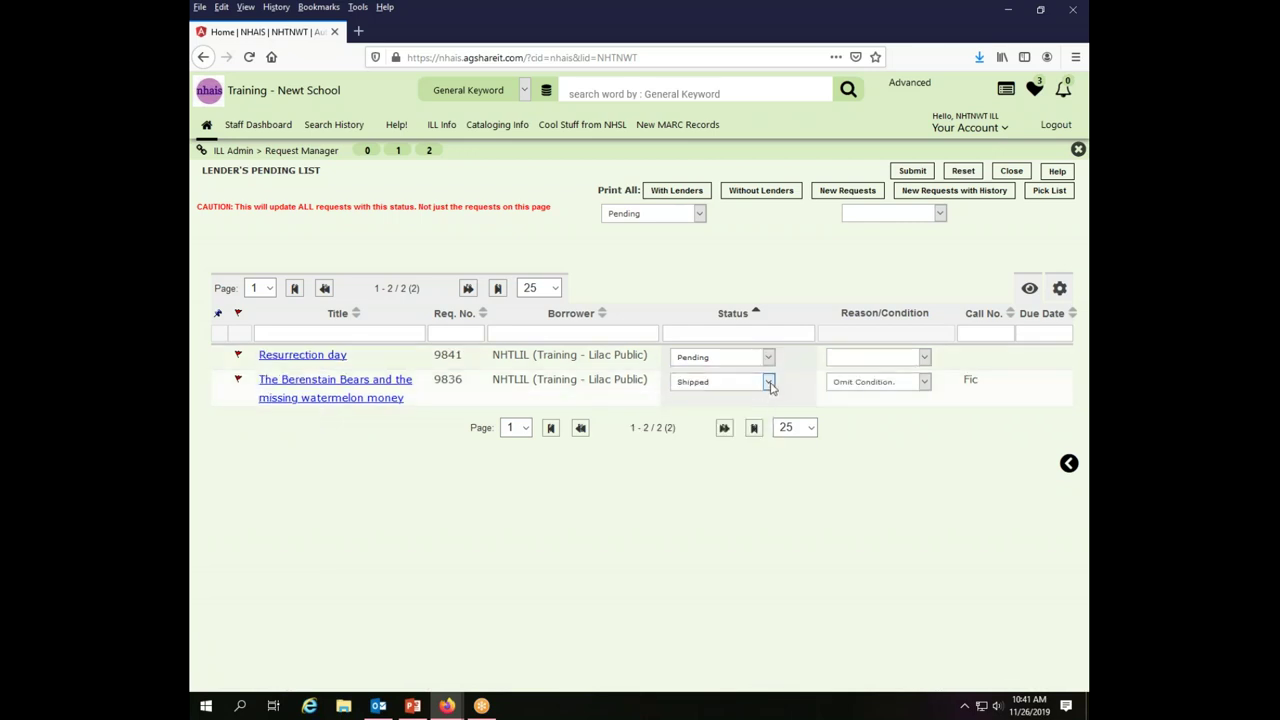
click(769, 358)
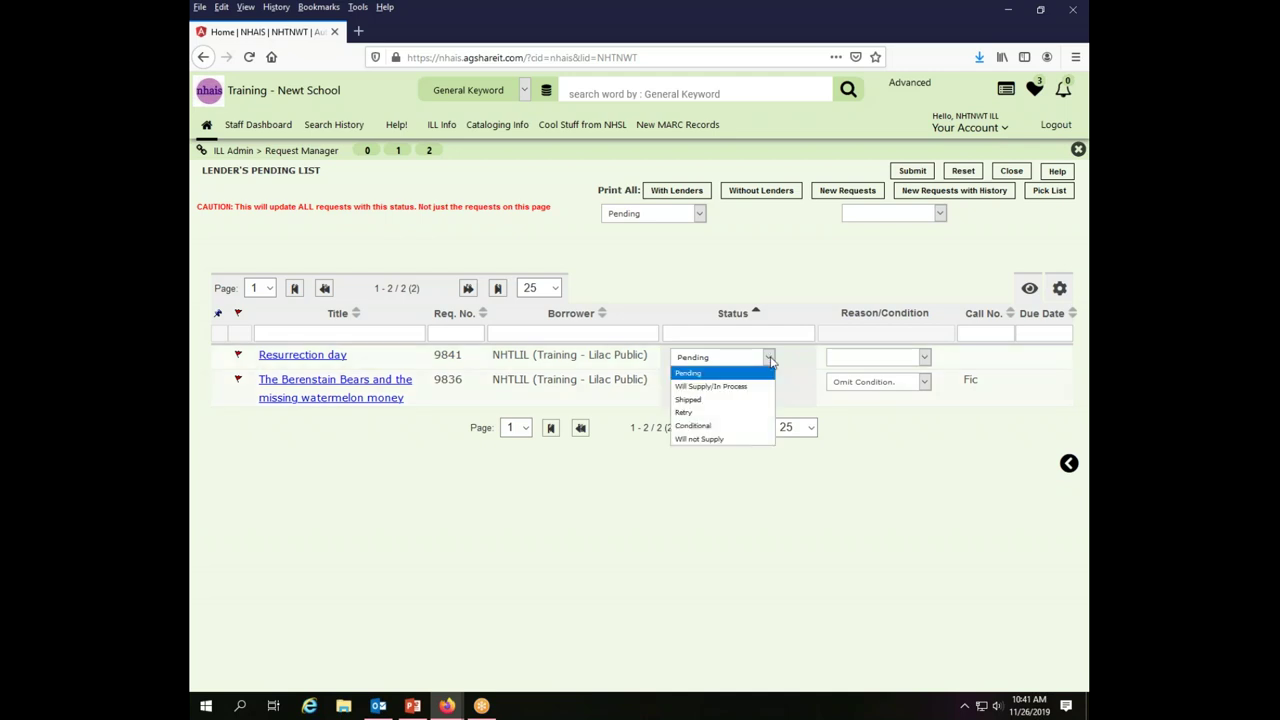
click(712, 399)
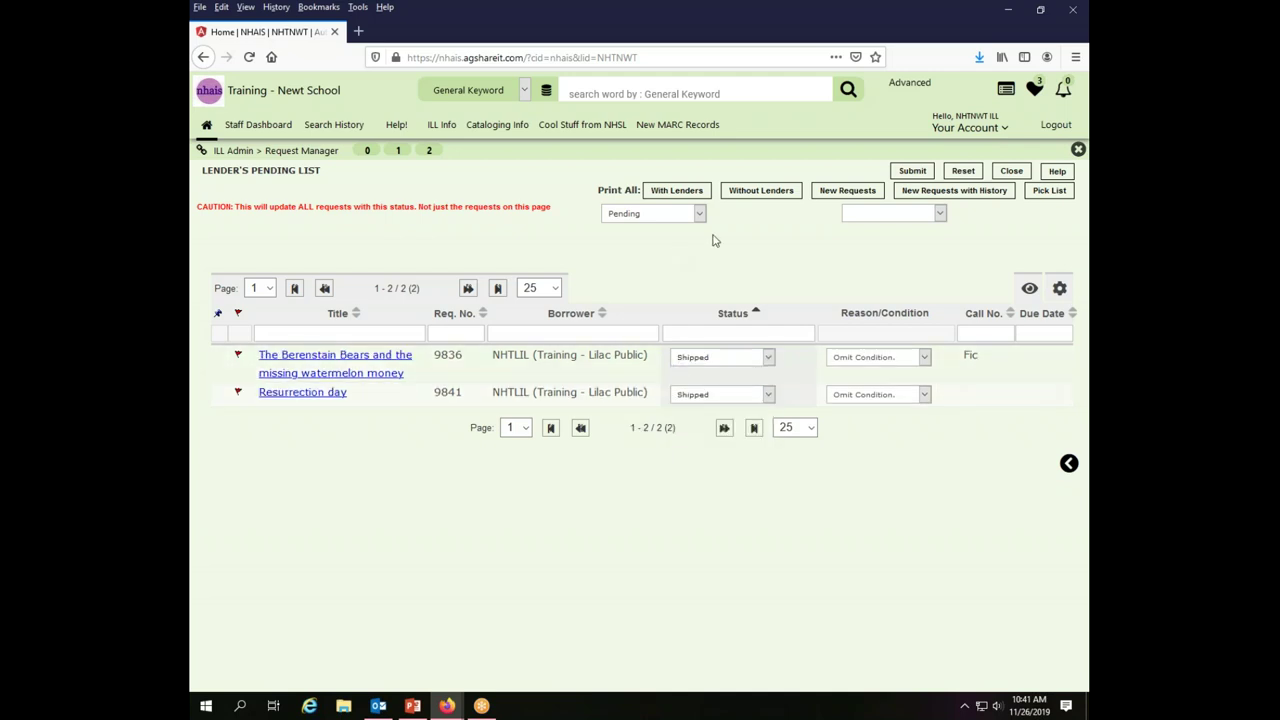
click(913, 171)
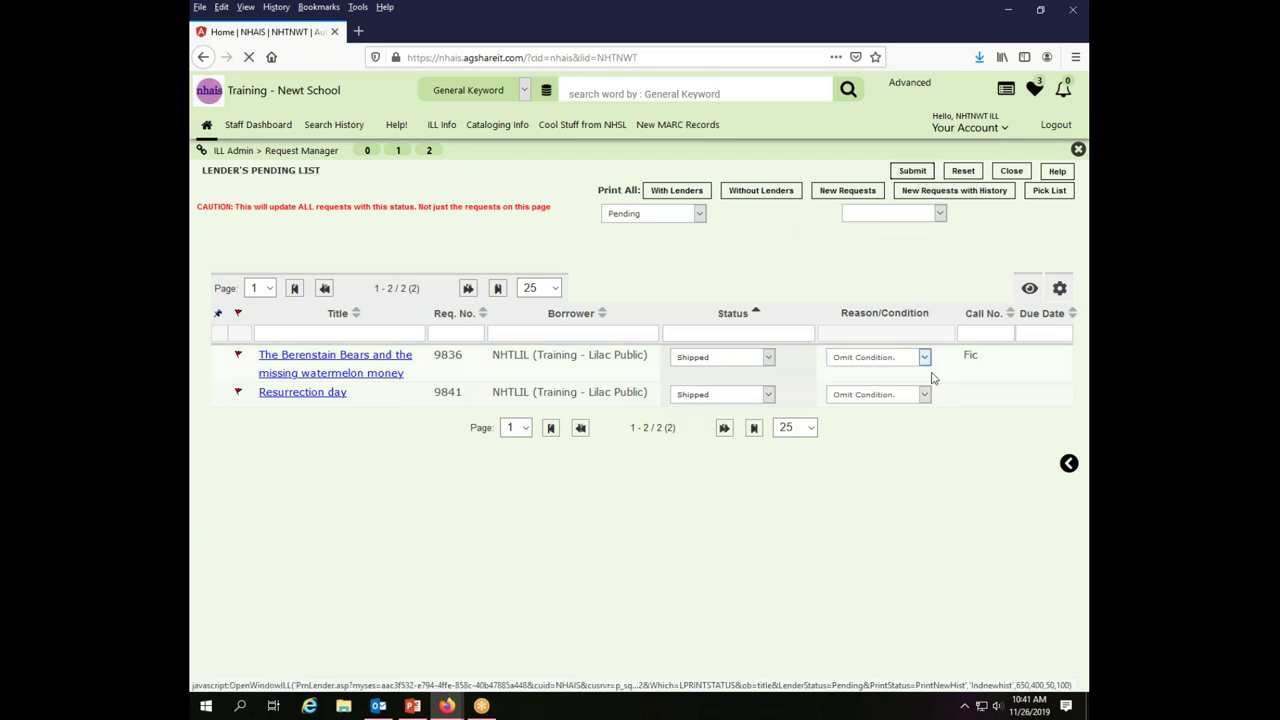